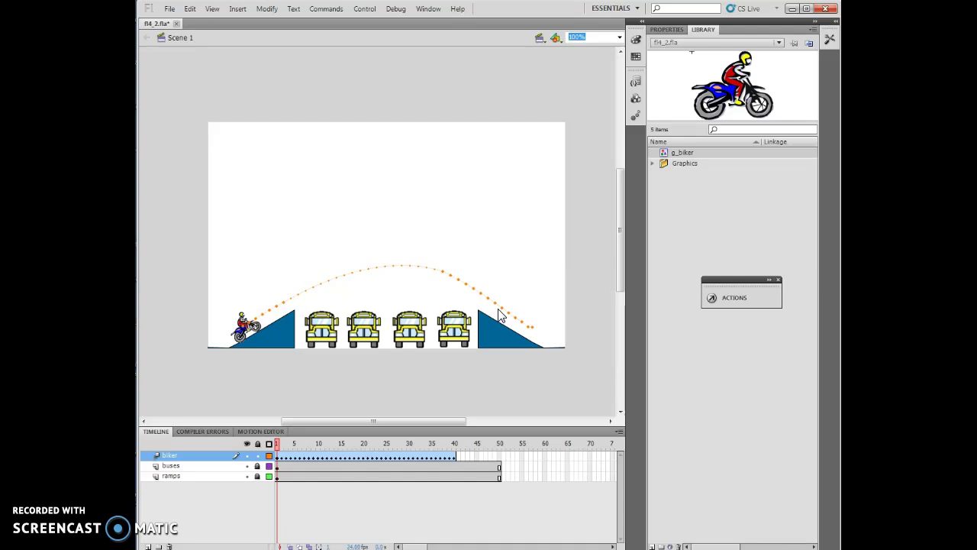
Insert a new layer above the biker layer and rename it biker2.
left_click(407, 217)
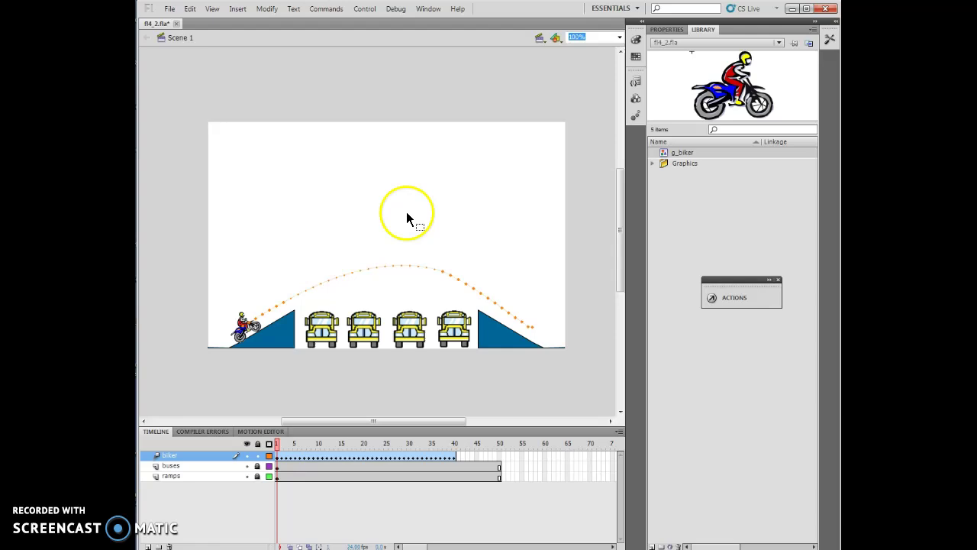
left_click(237, 8)
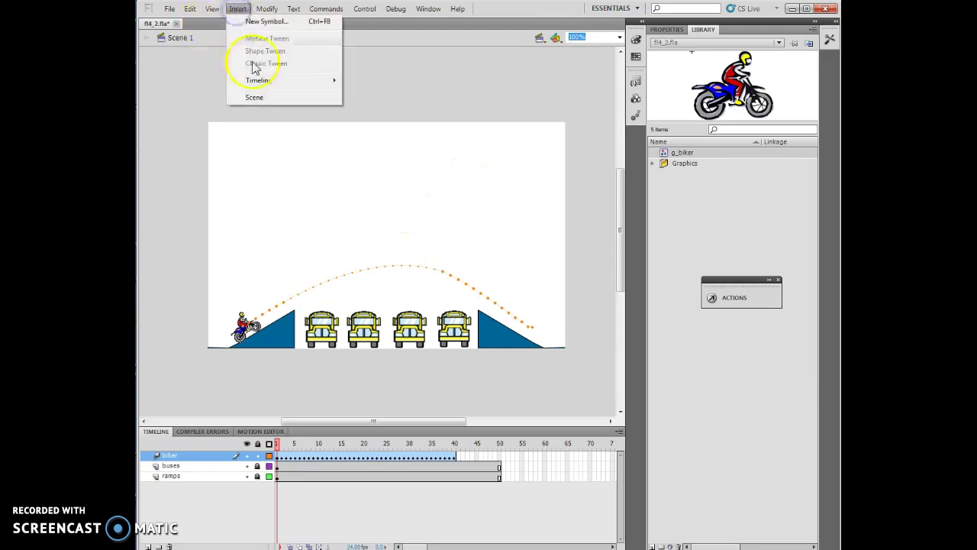
mouse_move(255, 87)
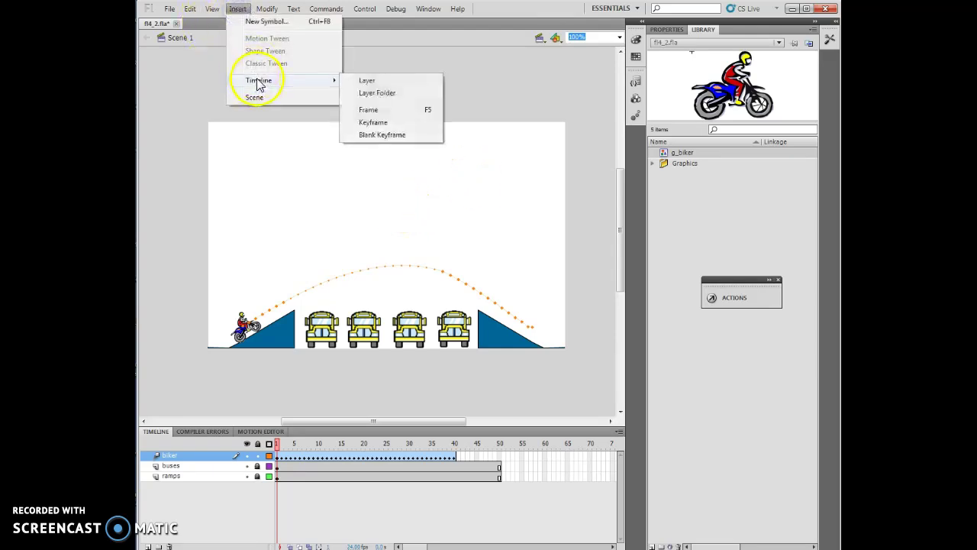
left_click(370, 82)
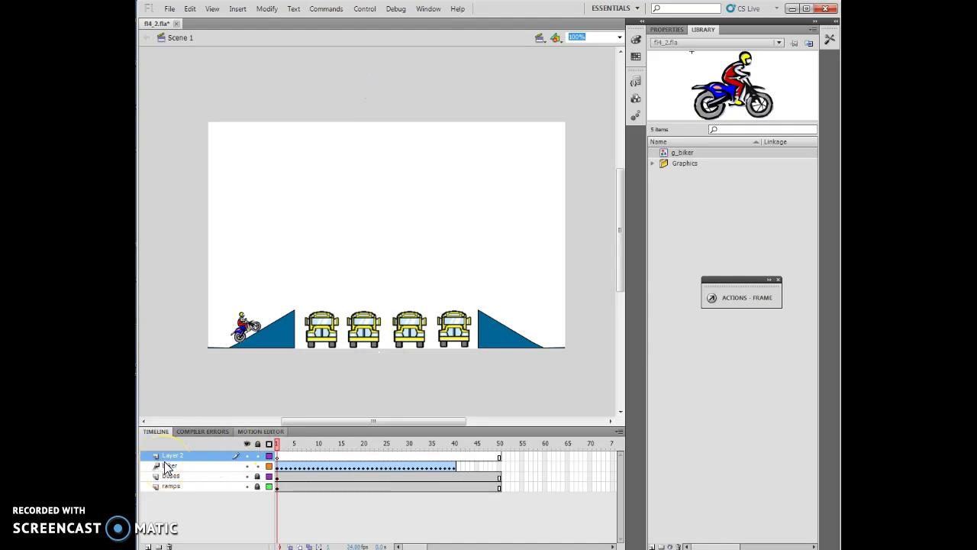
double_click(189, 455)
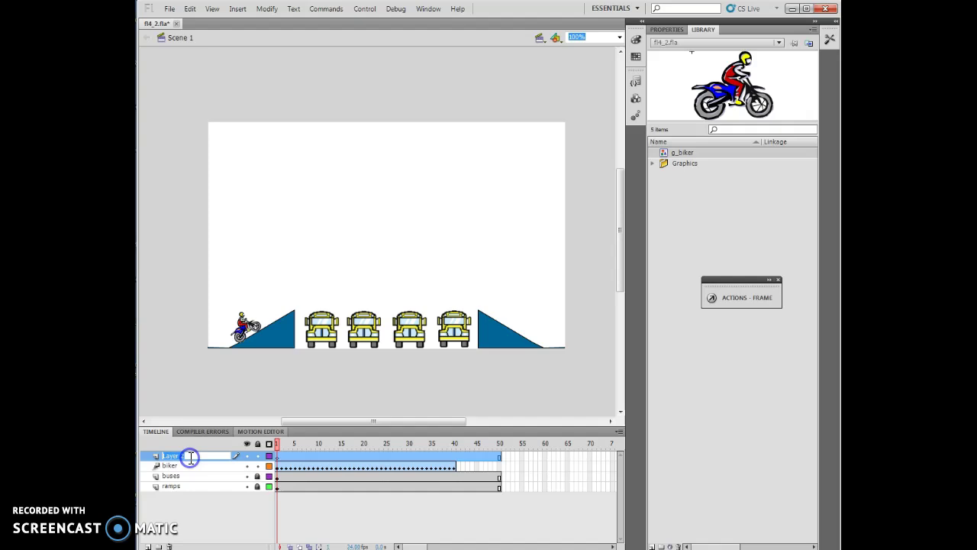
type("biker 2")
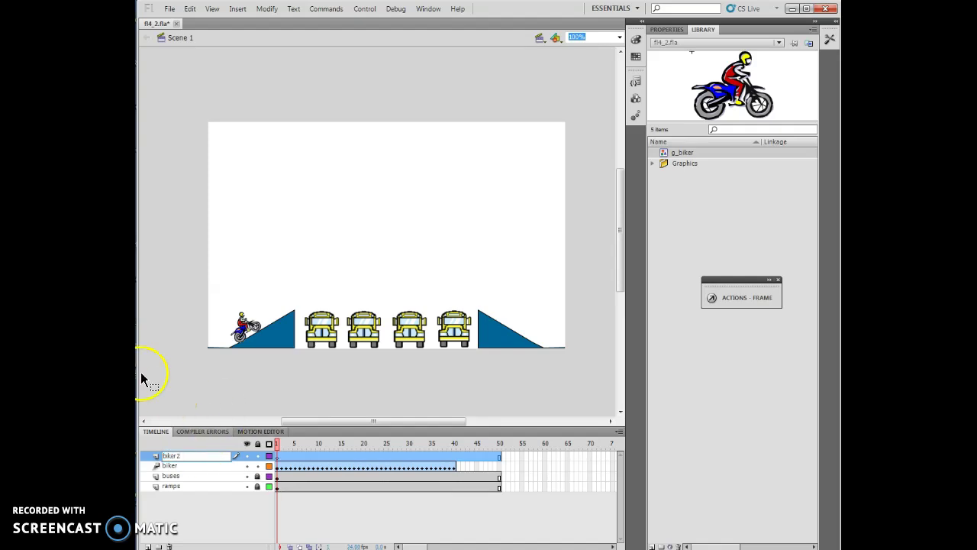
left_click(214, 382)
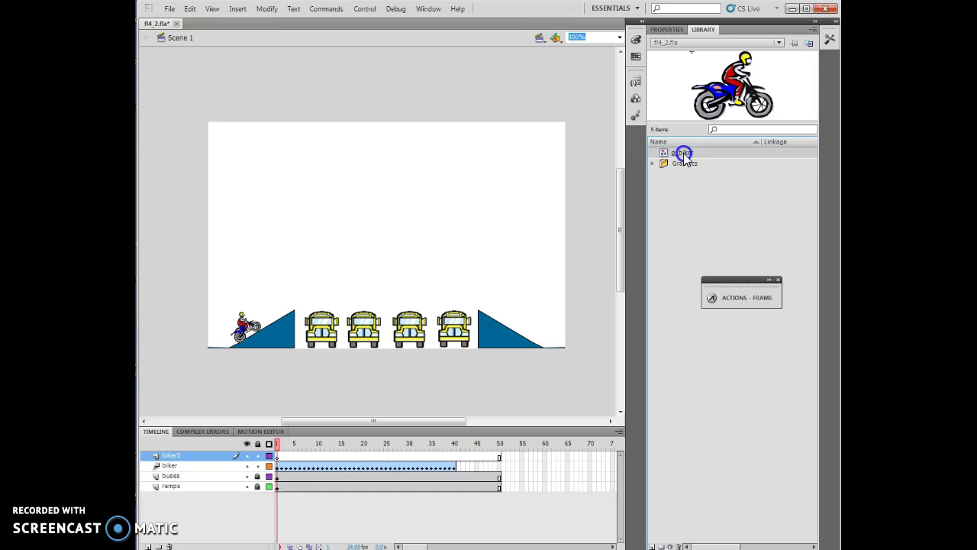
Place a second g_biker instance from the Library on the stage, left of the ramps.
left_click_drag(683, 152, 241, 226)
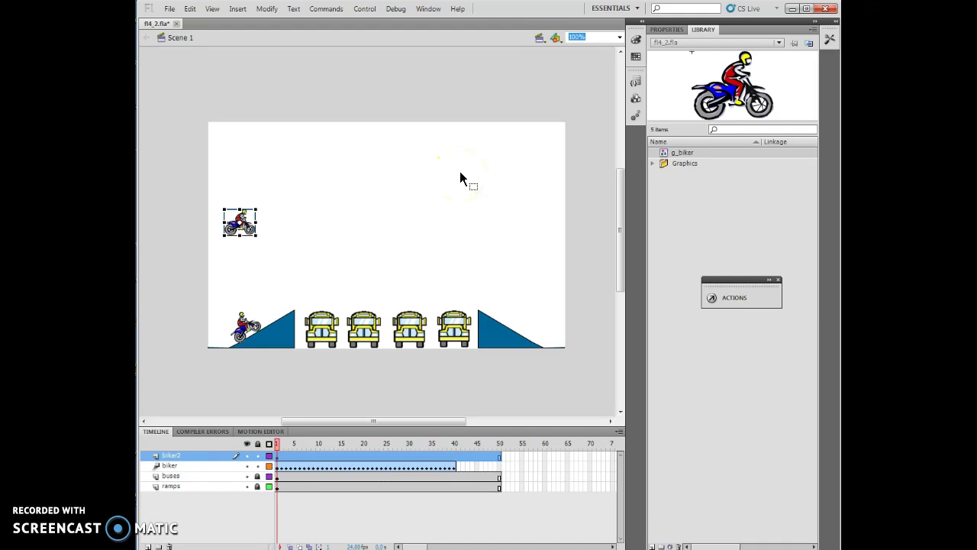
left_click(189, 9)
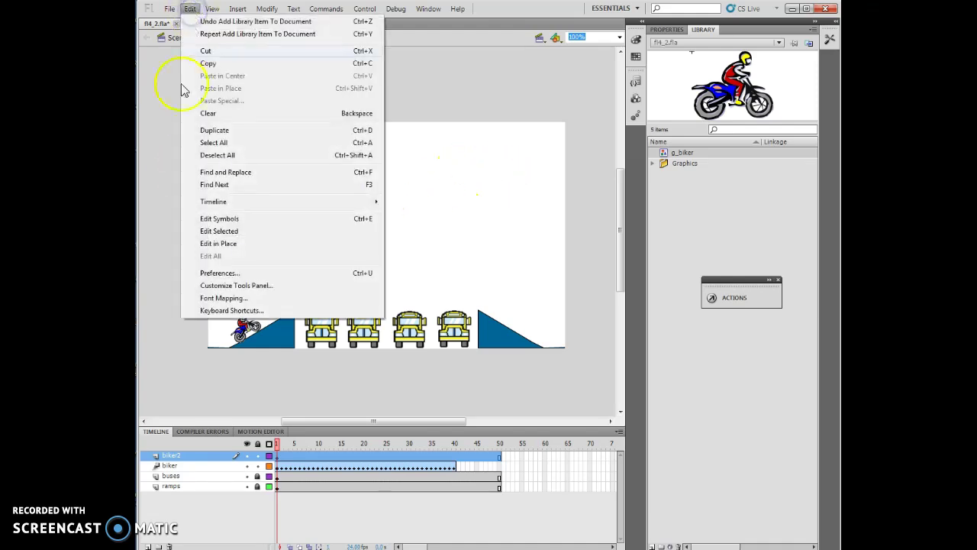
mouse_move(243, 201)
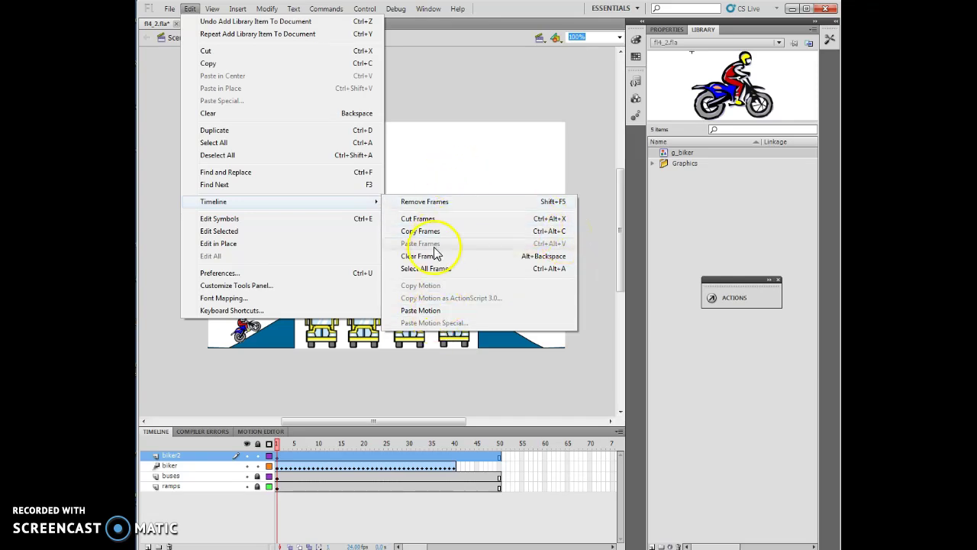
left_click(452, 168)
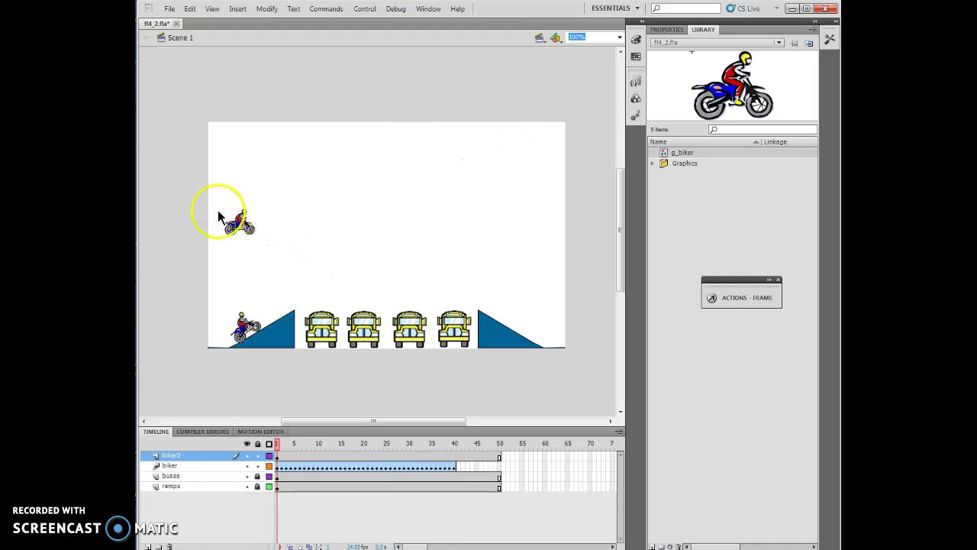
Copy the jump motion of the original biker on the ramp.
left_click(241, 325)
left_click(190, 9)
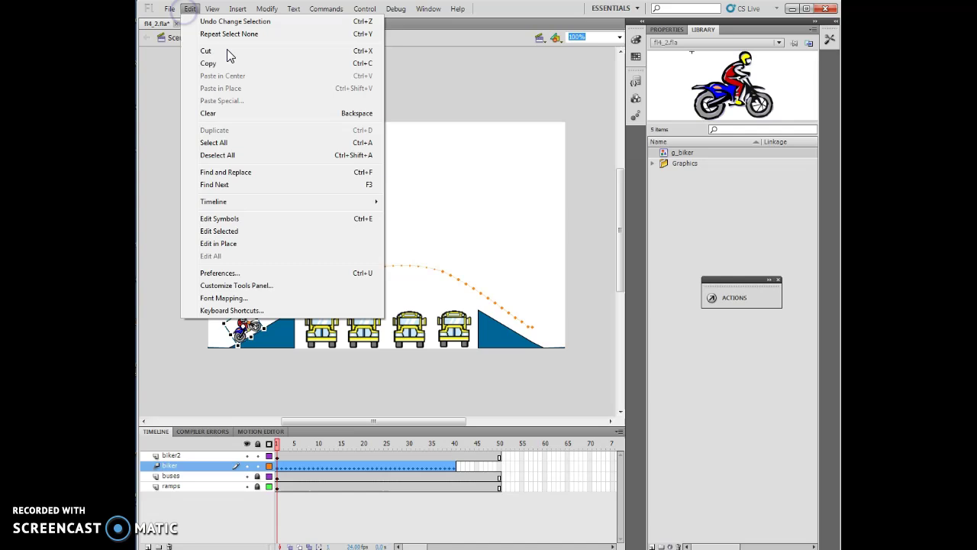
mouse_move(229, 200)
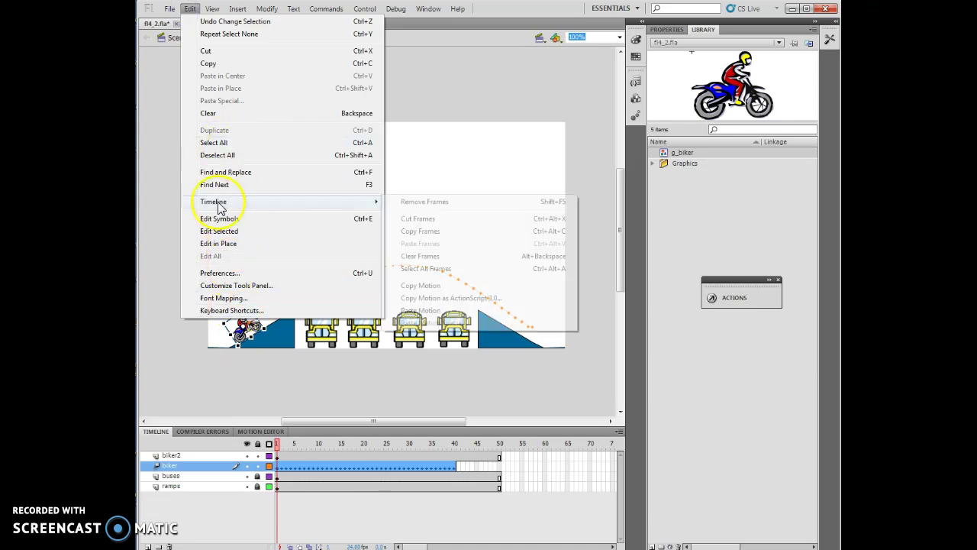
left_click(430, 285)
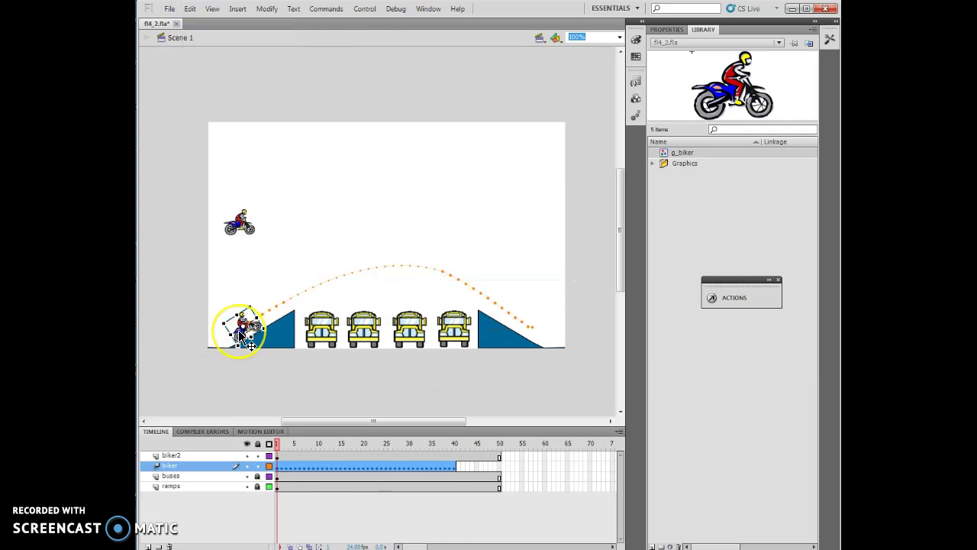
Paste the copied jump motion onto the new biker on biker2.
left_click(236, 225)
left_click(192, 11)
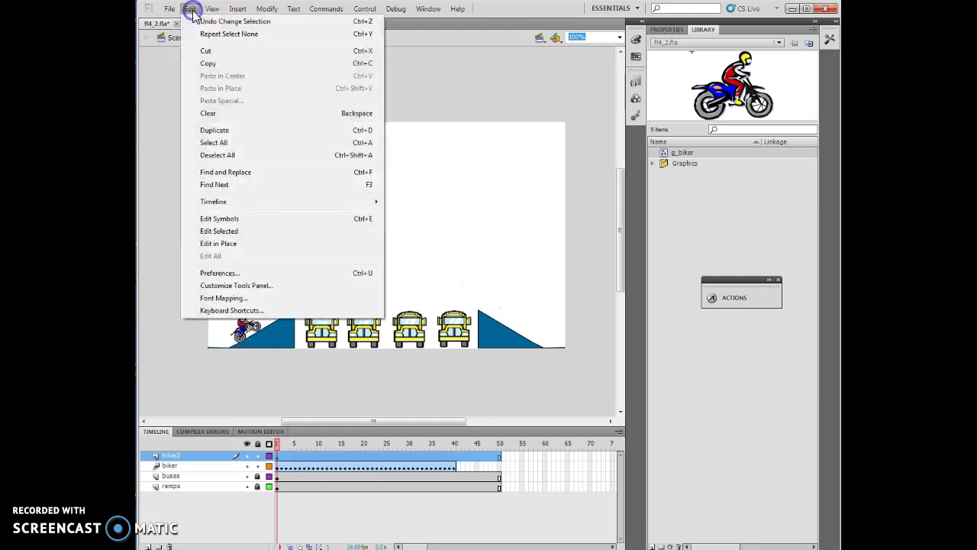
mouse_move(223, 206)
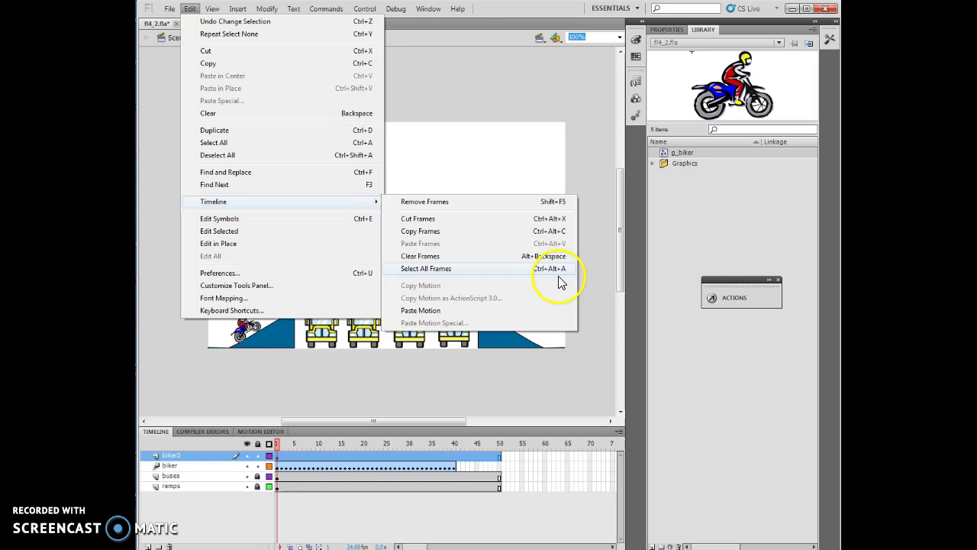
left_click(416, 310)
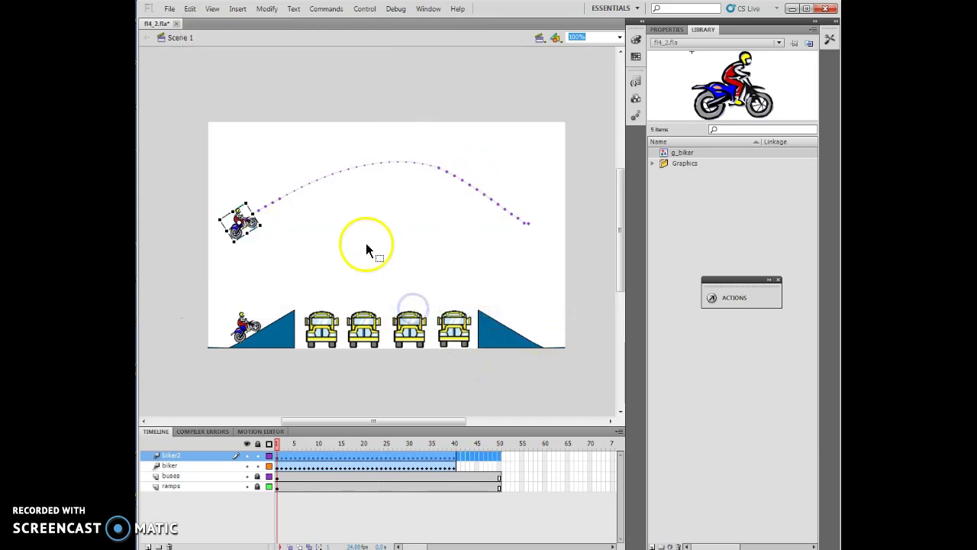
Flip the new biker's motion path horizontally using Free Transform and Modify > Transform.
left_click(422, 171)
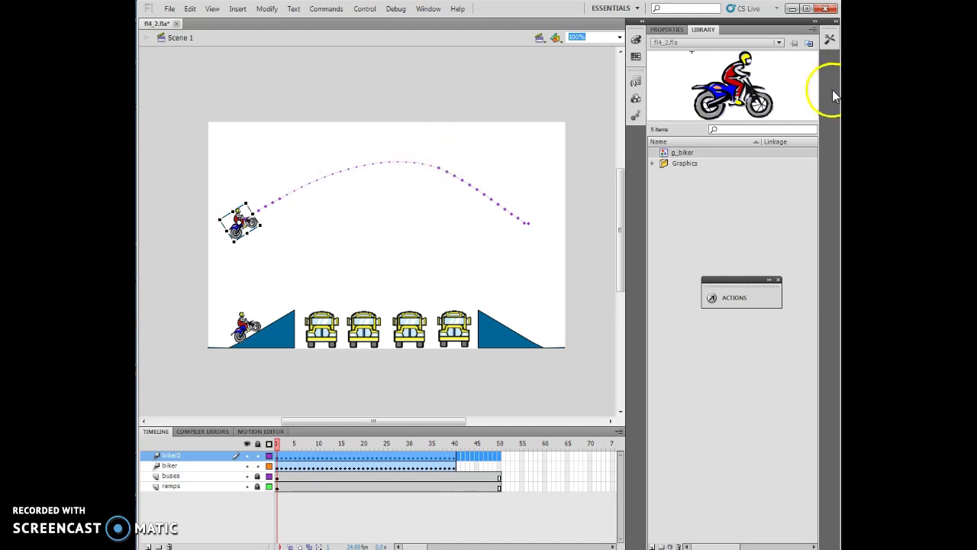
left_click(831, 41)
left_click(812, 74)
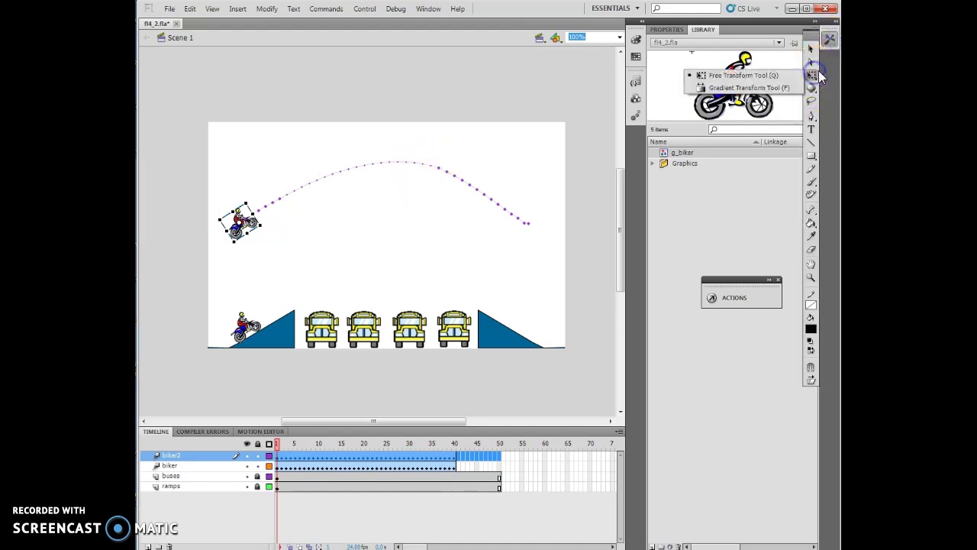
left_click(739, 75)
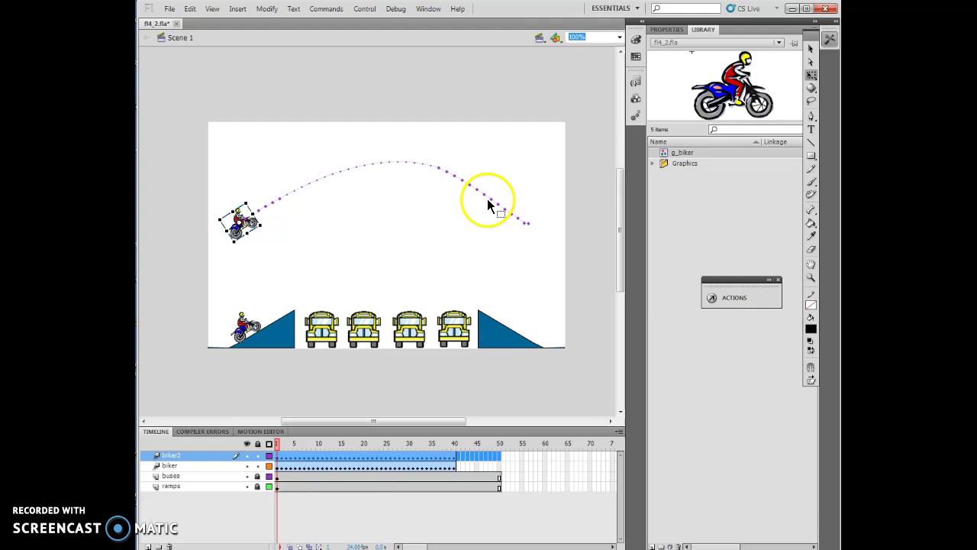
left_click(385, 162)
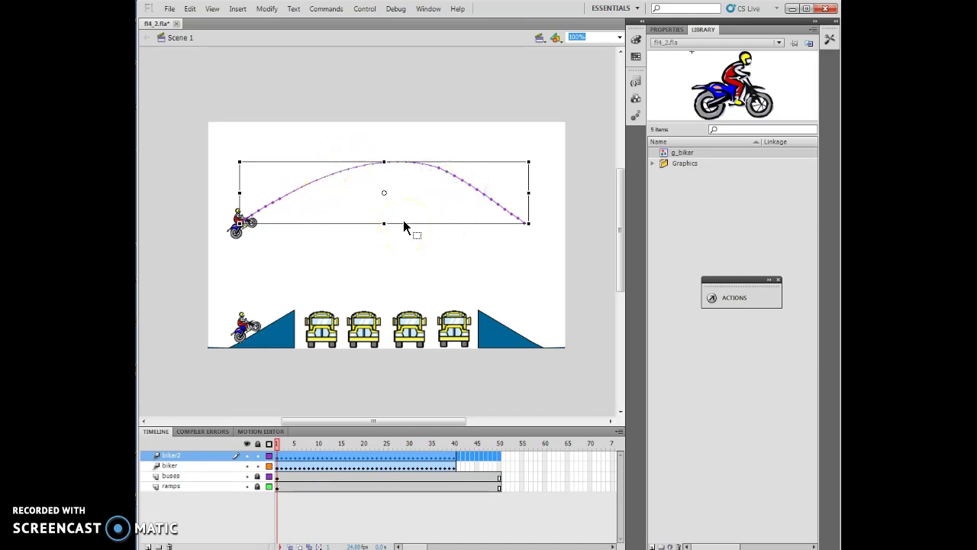
left_click(266, 10)
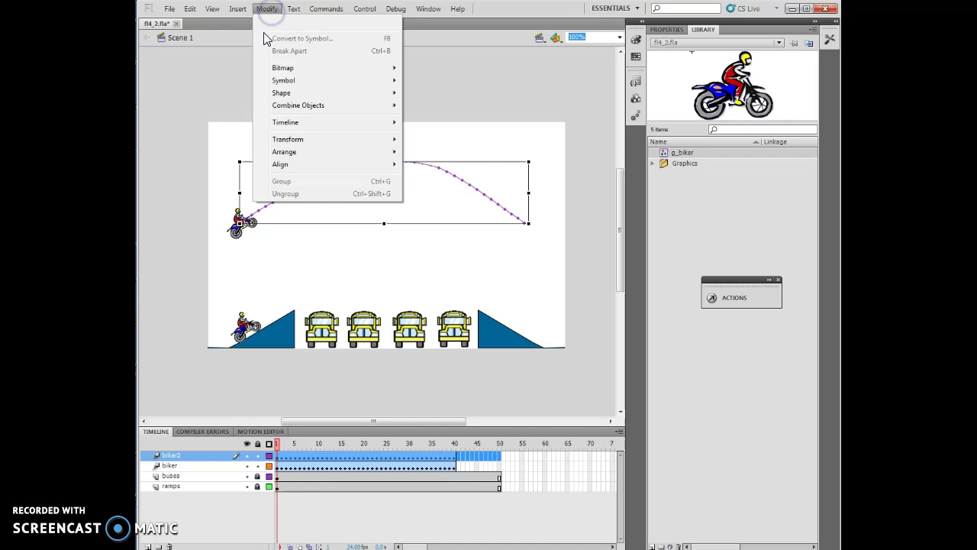
mouse_move(336, 140)
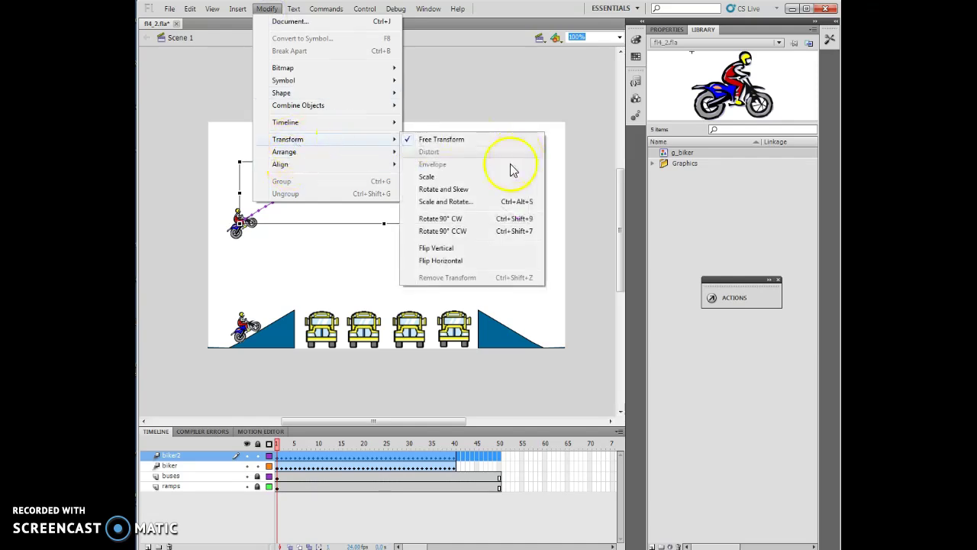
left_click(446, 260)
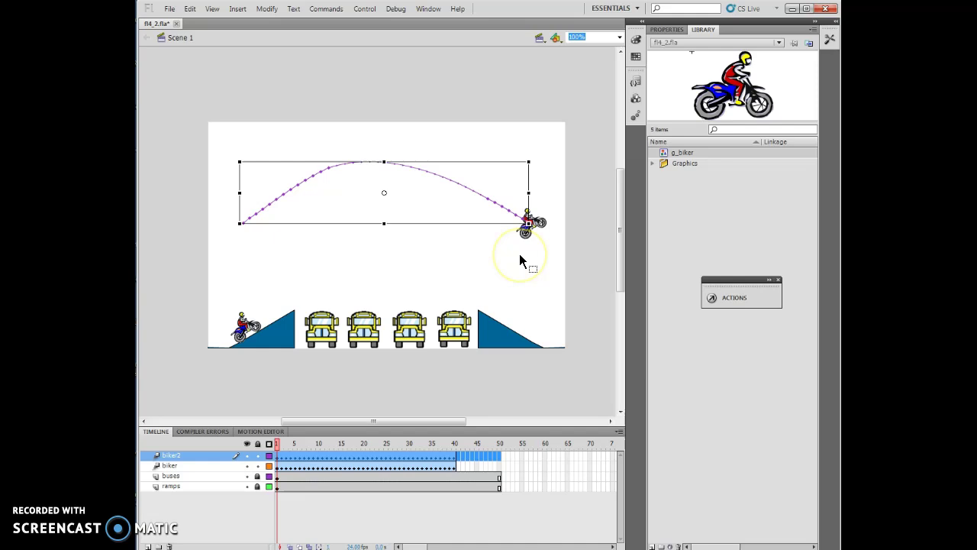
Drag the end-of-path biker down so the arc lands on the right ramp.
left_click(388, 217)
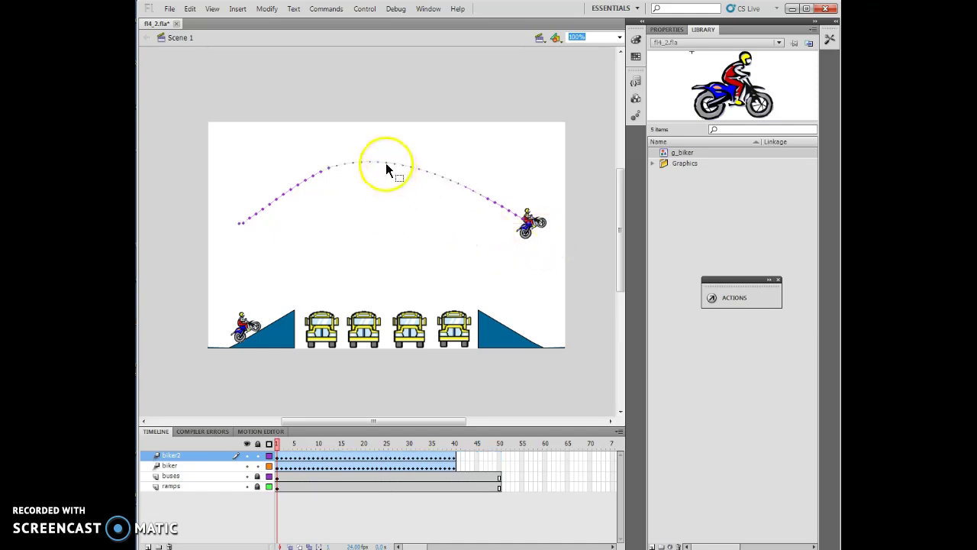
left_click(831, 38)
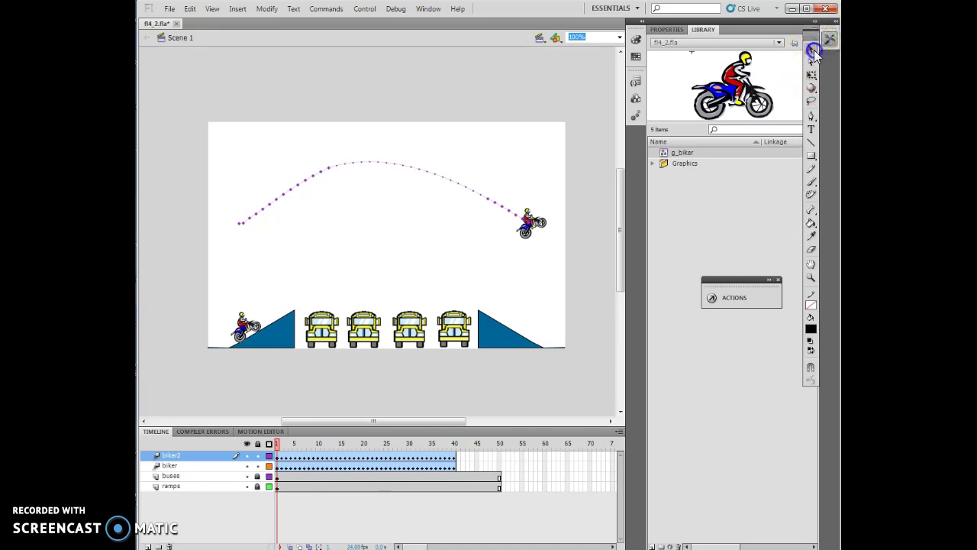
left_click_drag(381, 170, 530, 223)
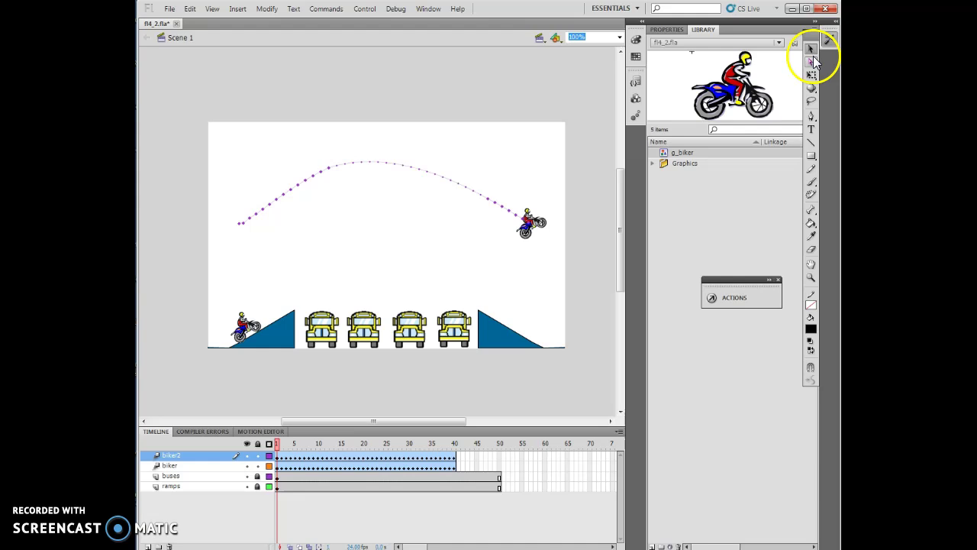
left_click(226, 166)
left_click(543, 268)
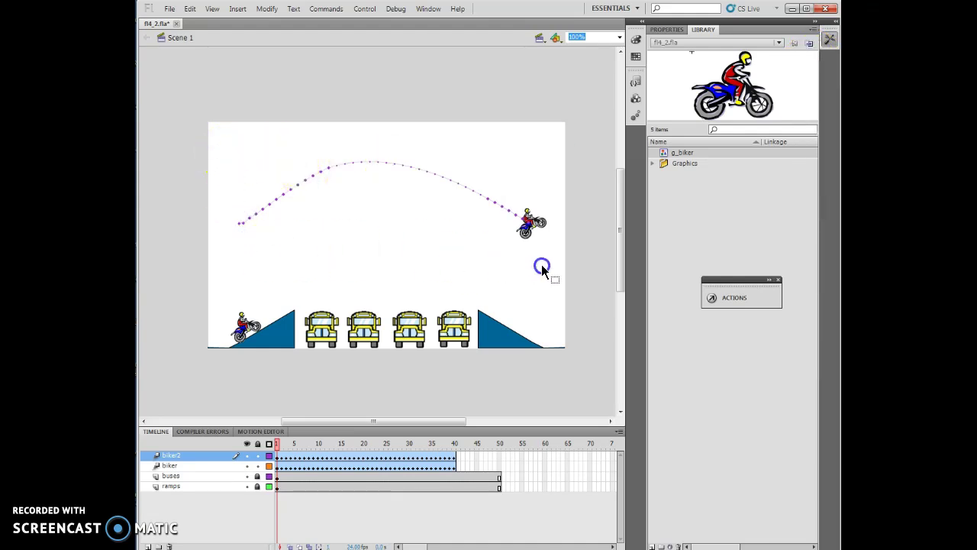
left_click(526, 241)
left_click_drag(526, 242, 520, 334)
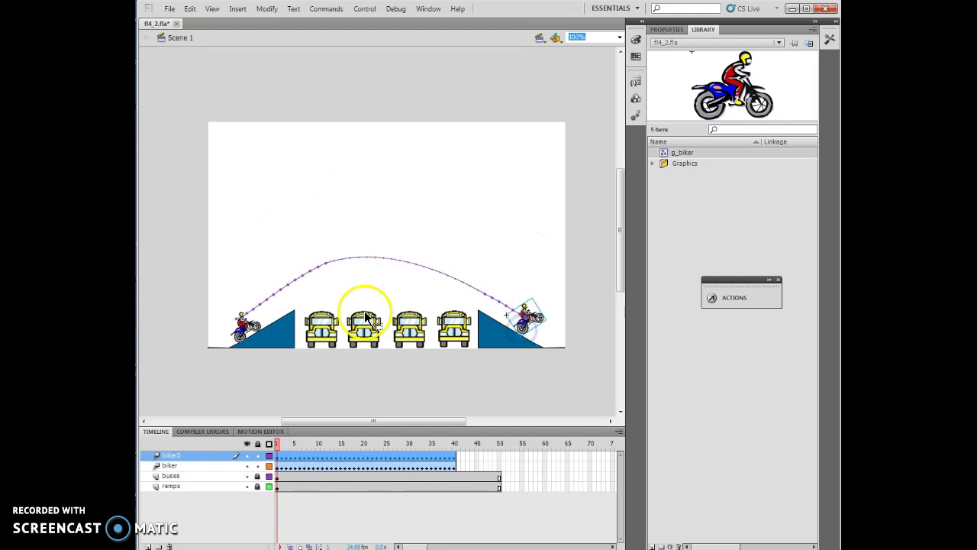
Hide the original biker layer and nudge the landing biker slightly down and right.
left_click(247, 465)
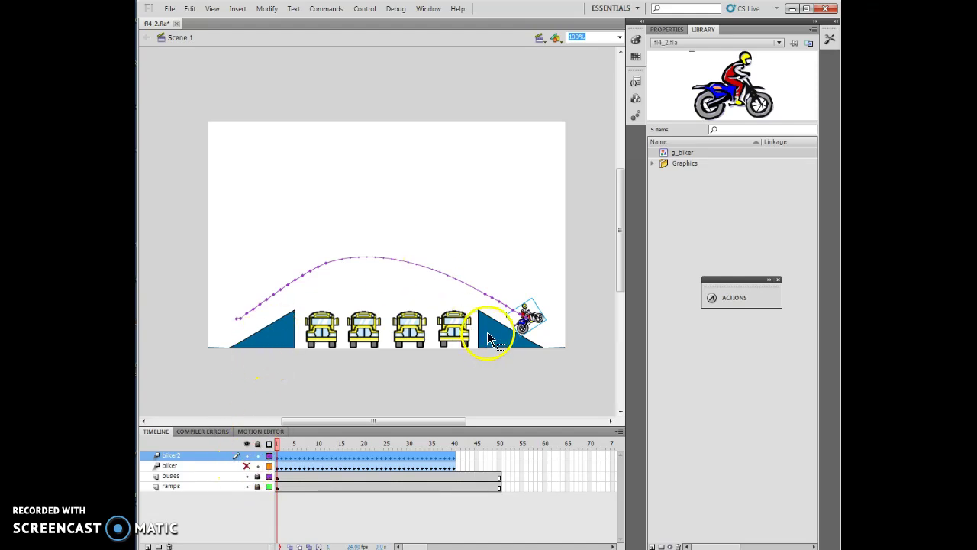
left_click(516, 315)
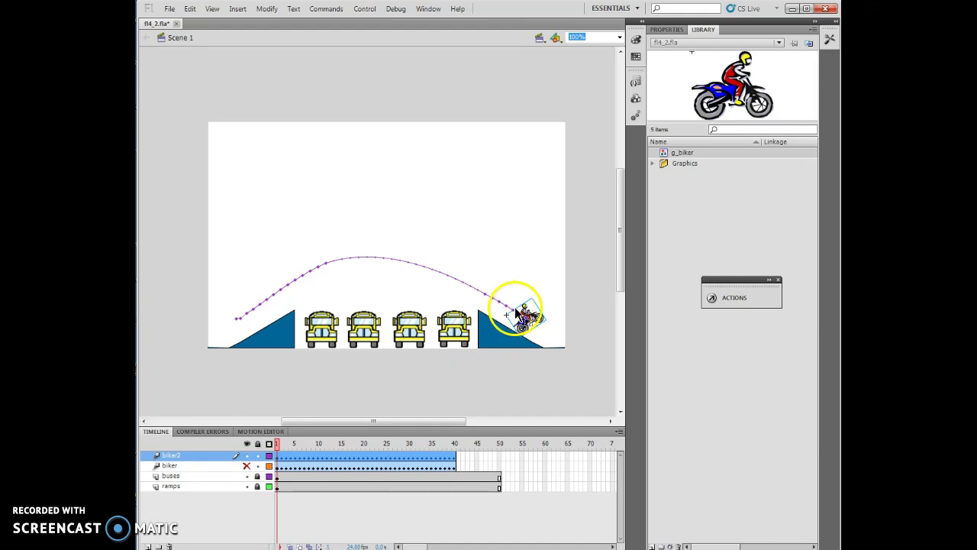
left_click_drag(515, 308, 520, 316)
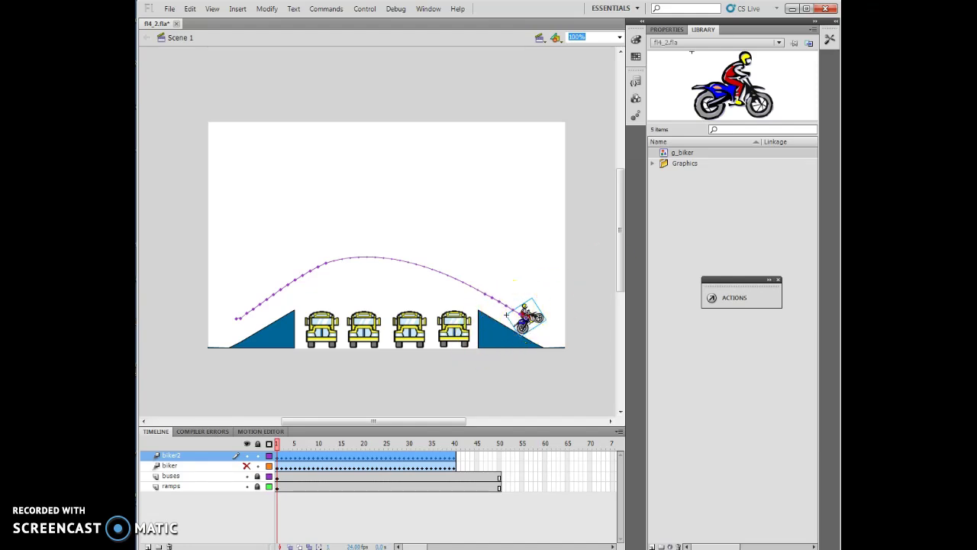
Flip the landing biker horizontally with Free Transform and Modify > Transform.
left_click(830, 39)
left_click(812, 77)
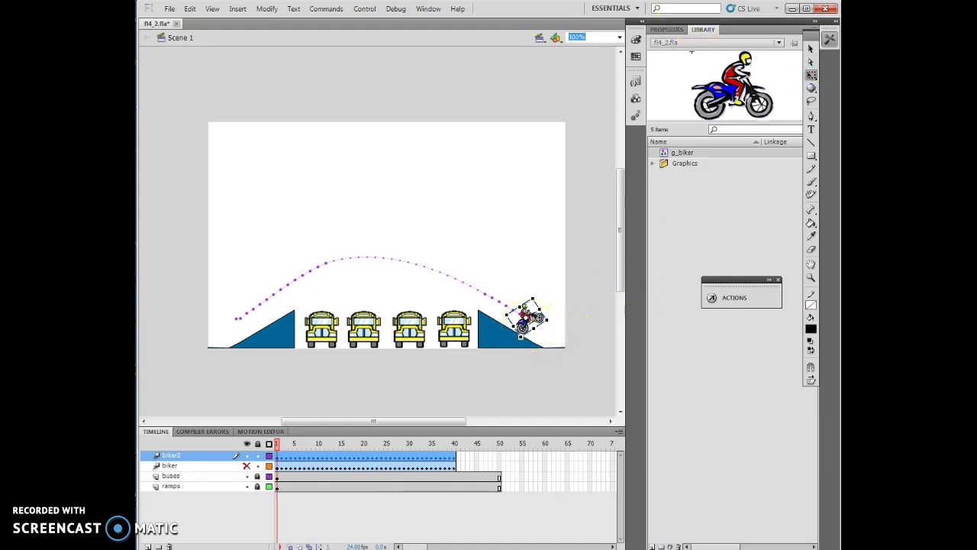
left_click(267, 8)
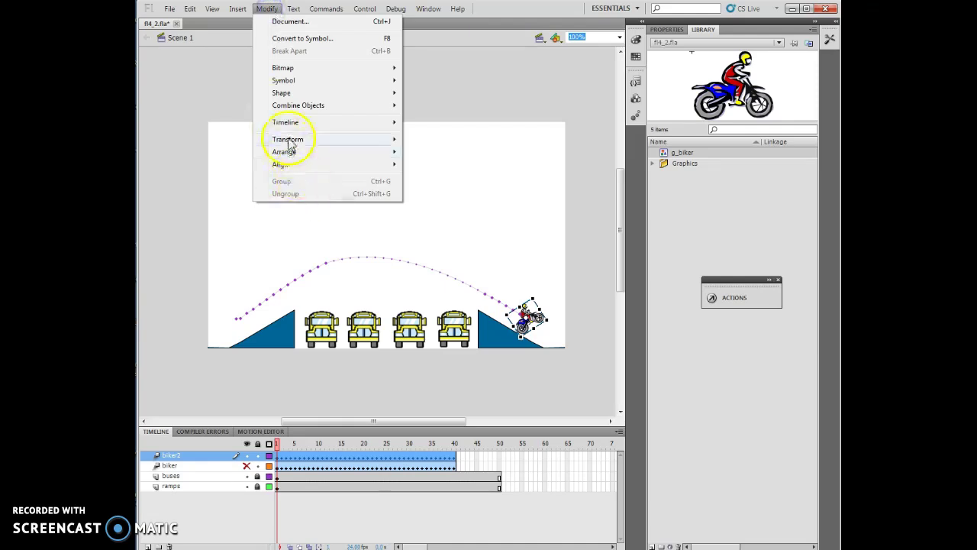
mouse_move(296, 139)
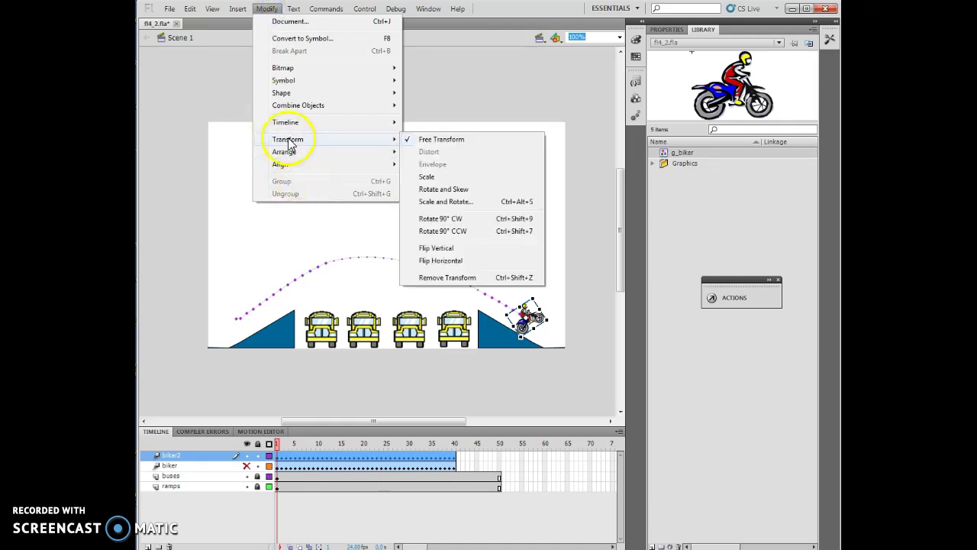
left_click(443, 261)
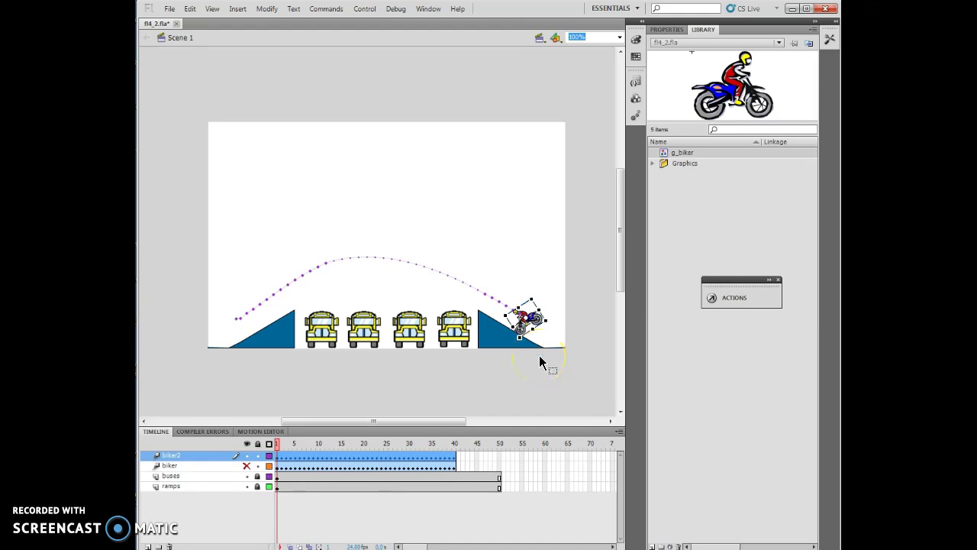
Rotate the landing biker by its corner handle to tilt down the right ramp.
left_click(531, 299)
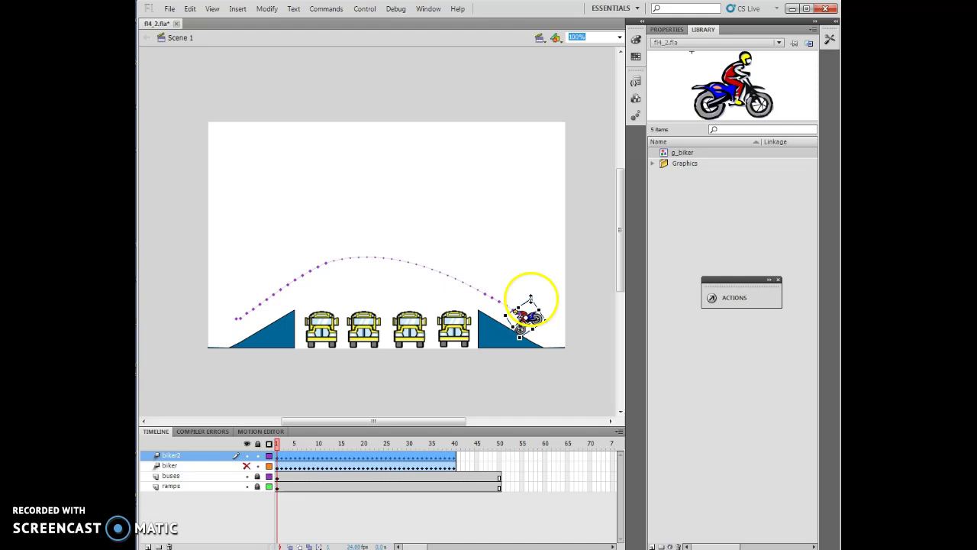
left_click_drag(531, 299, 534, 349)
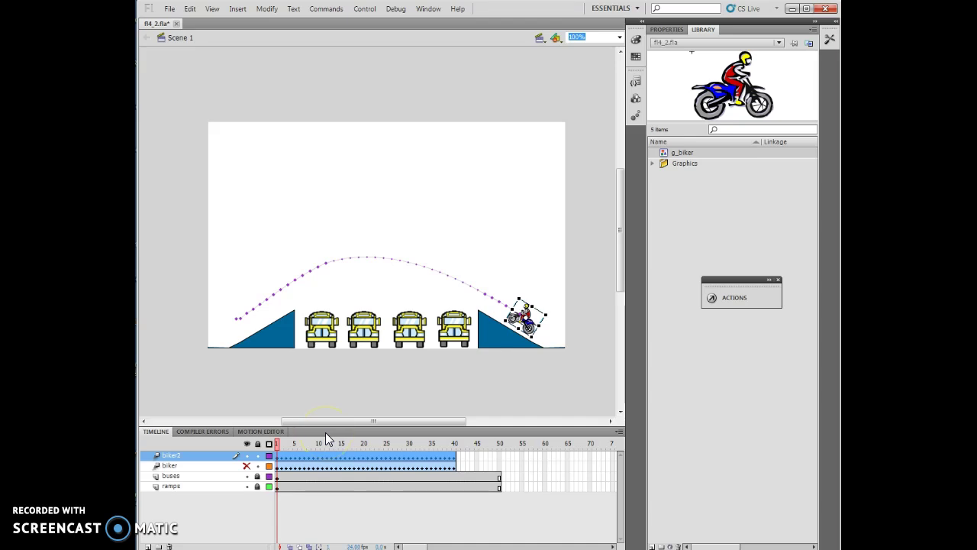
Set the biker2 motion tween to Rotate 1 time, Direction CW, with Orient to path off.
left_click(667, 29)
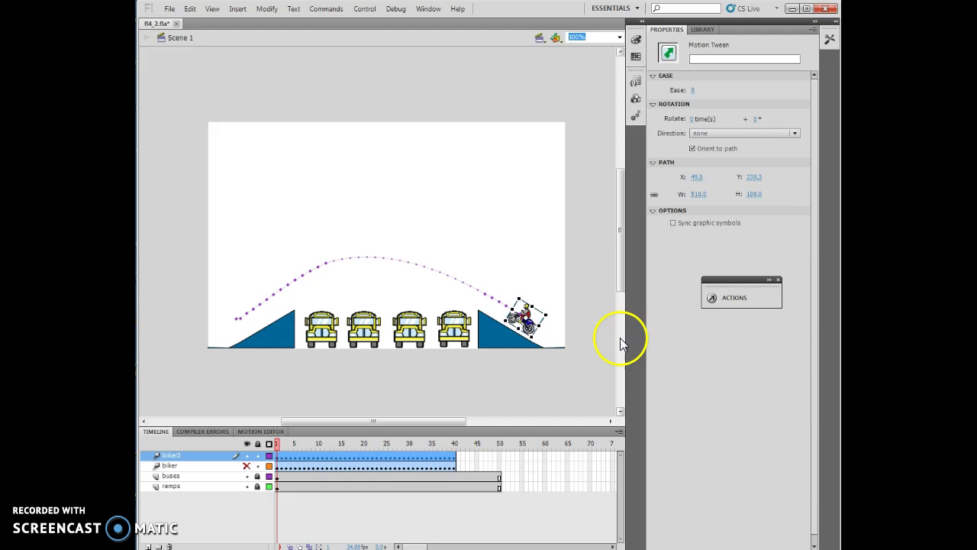
left_click(695, 119)
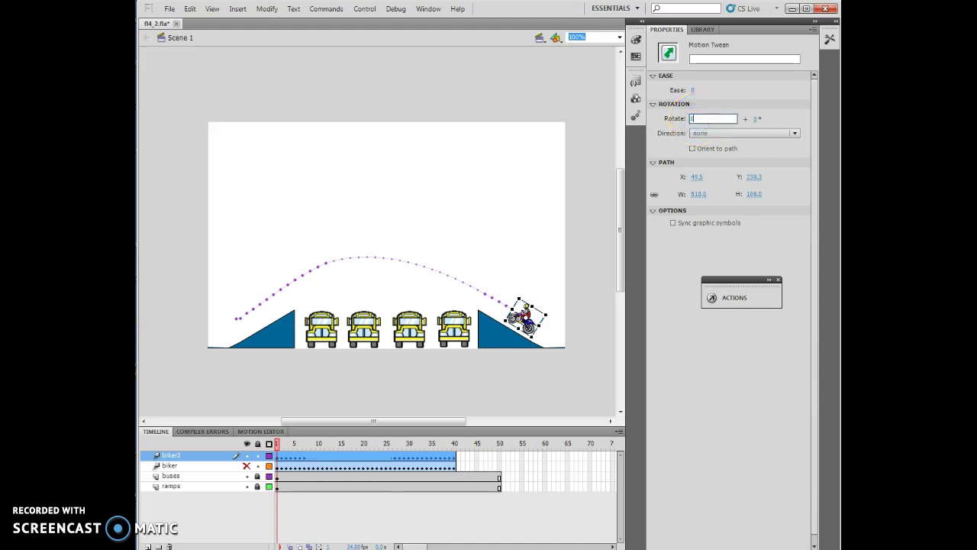
left_click(750, 152)
left_click(791, 107)
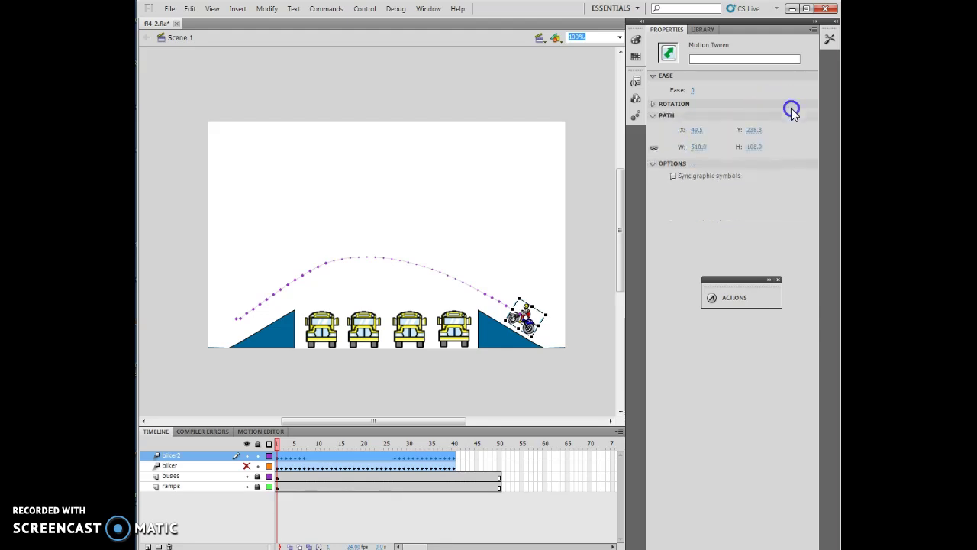
left_click(657, 104)
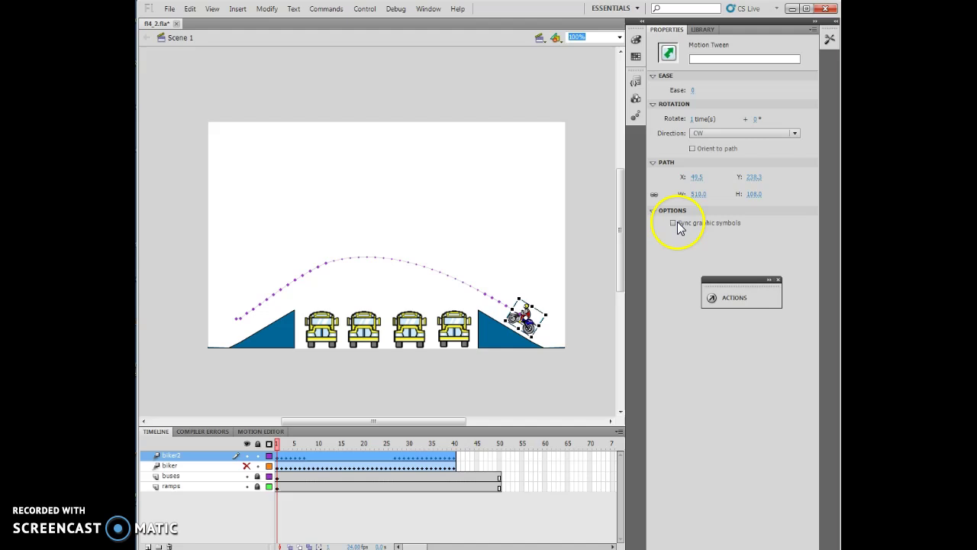
Preview the jump, then change the biker2 tween's rotation count to 2.
key("Return")
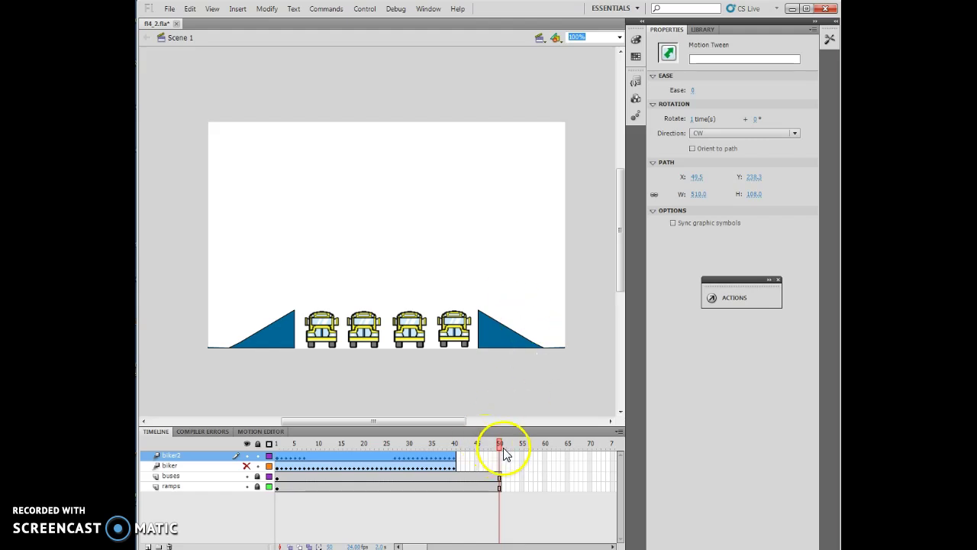
left_click_drag(499, 447, 281, 455)
left_click(281, 455)
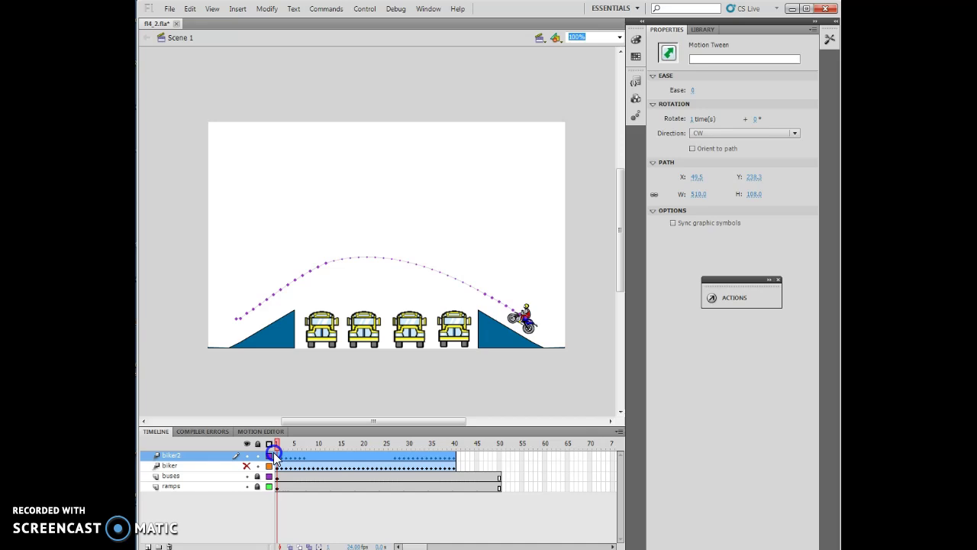
left_click(693, 120)
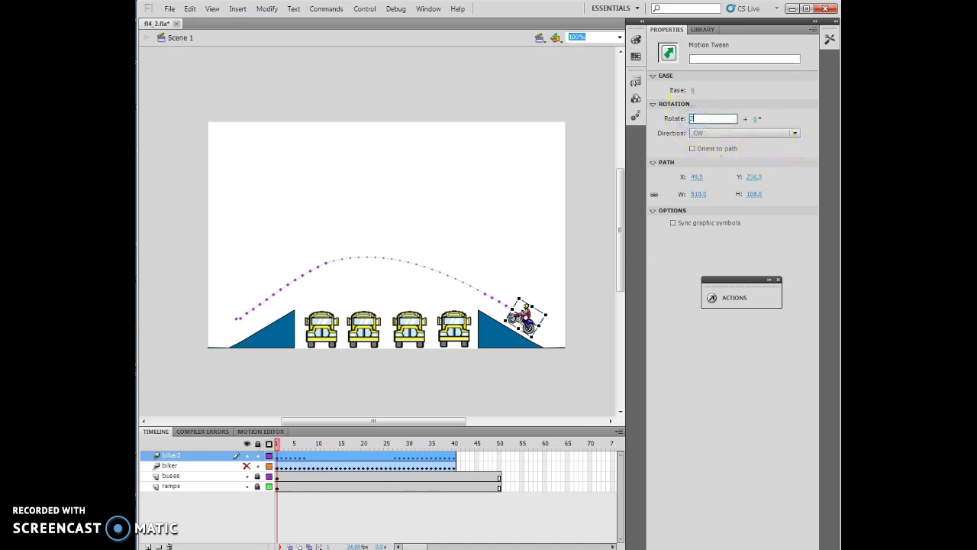
type("2")
key("Return")
key("Return")
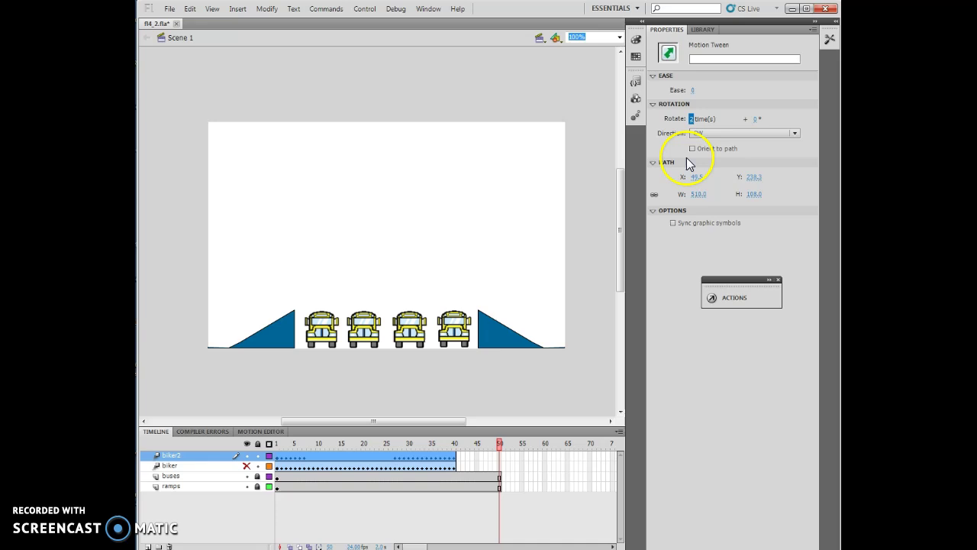
Turn Orient to path back on, play the jump, and show the biker layer again.
left_click(693, 149)
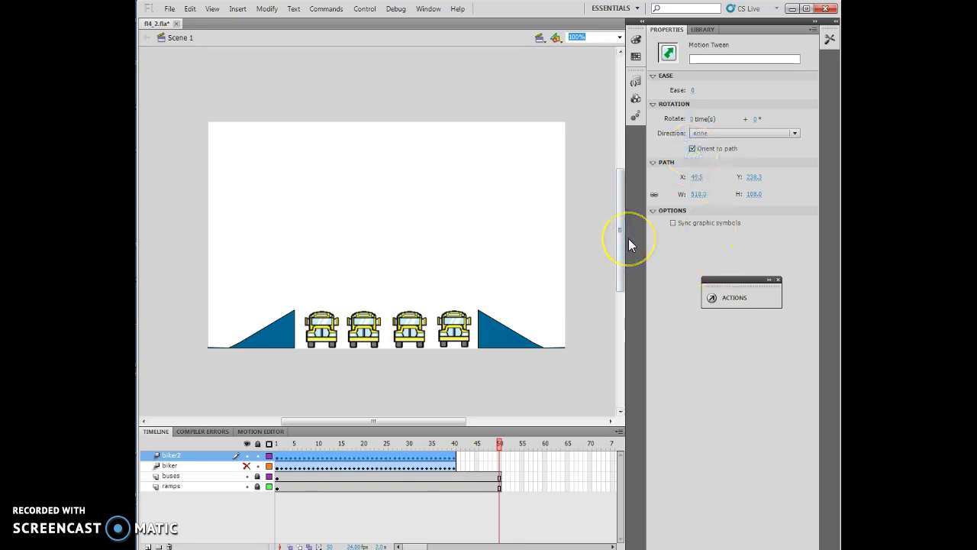
key("Return")
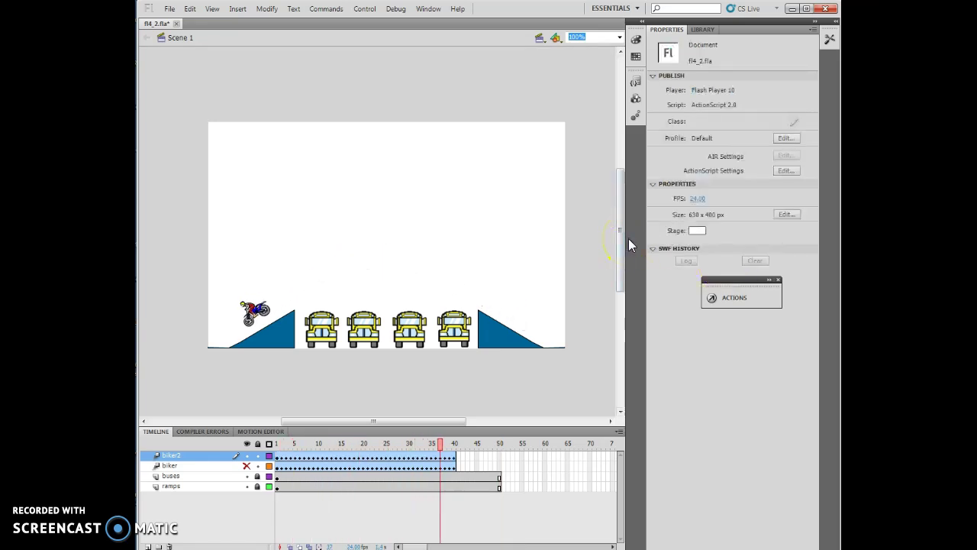
left_click(593, 219)
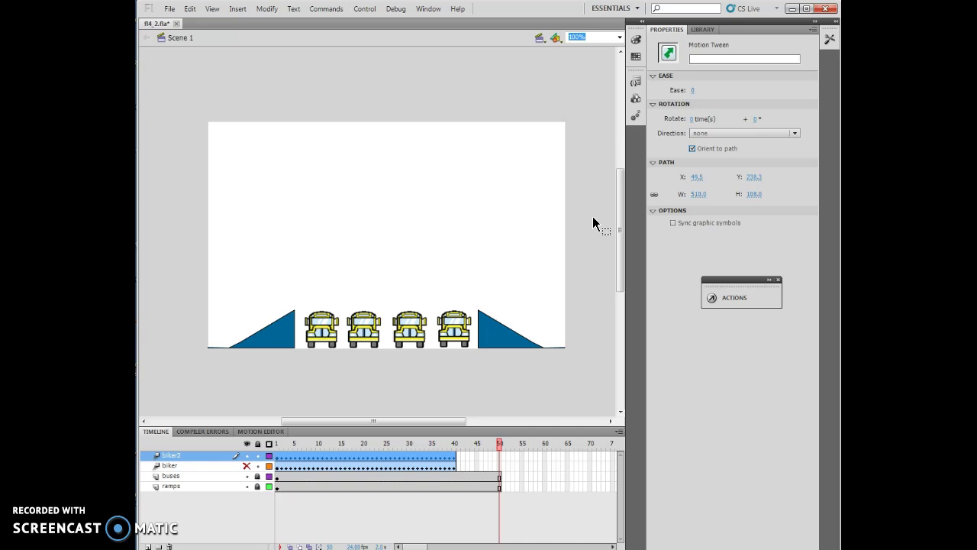
left_click(573, 247)
left_click(173, 368)
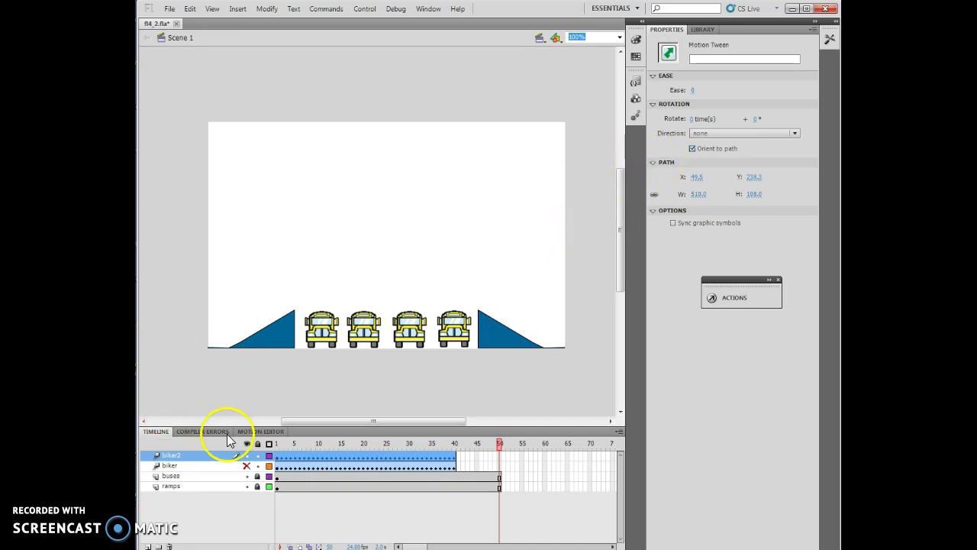
left_click(247, 466)
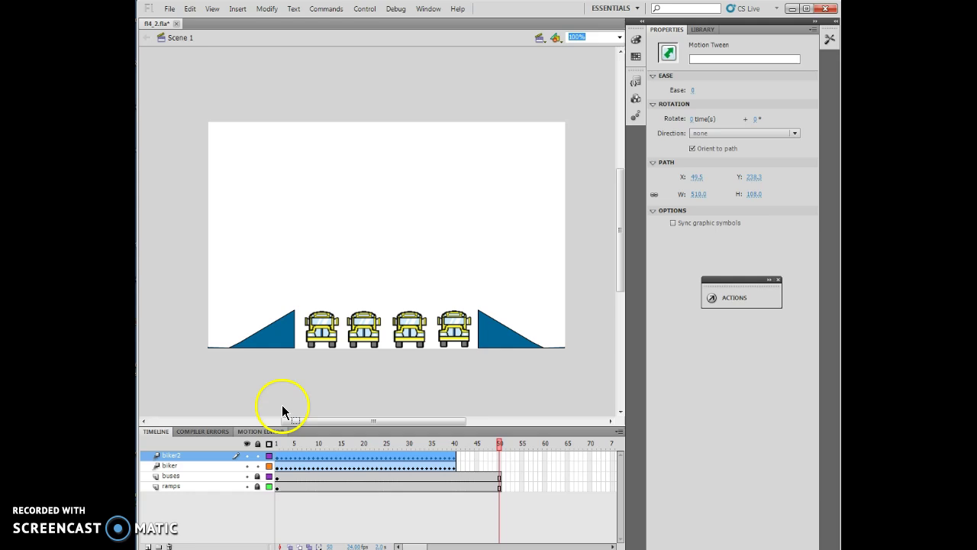
left_click(276, 454)
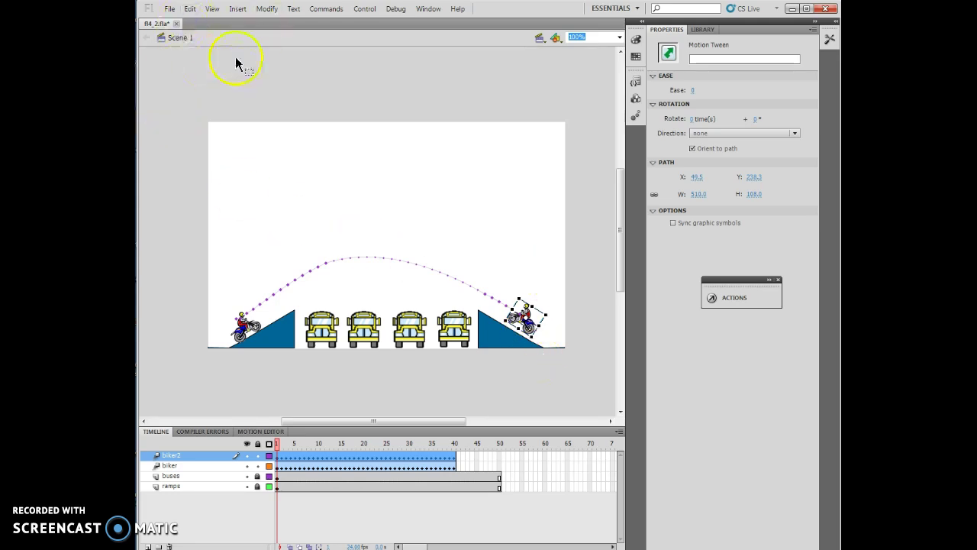
left_click(237, 9)
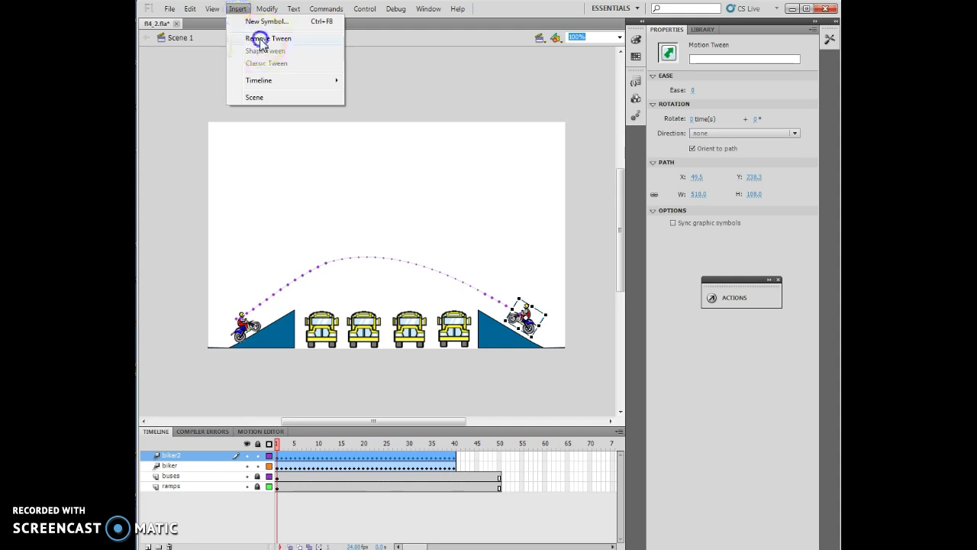
left_click(260, 38)
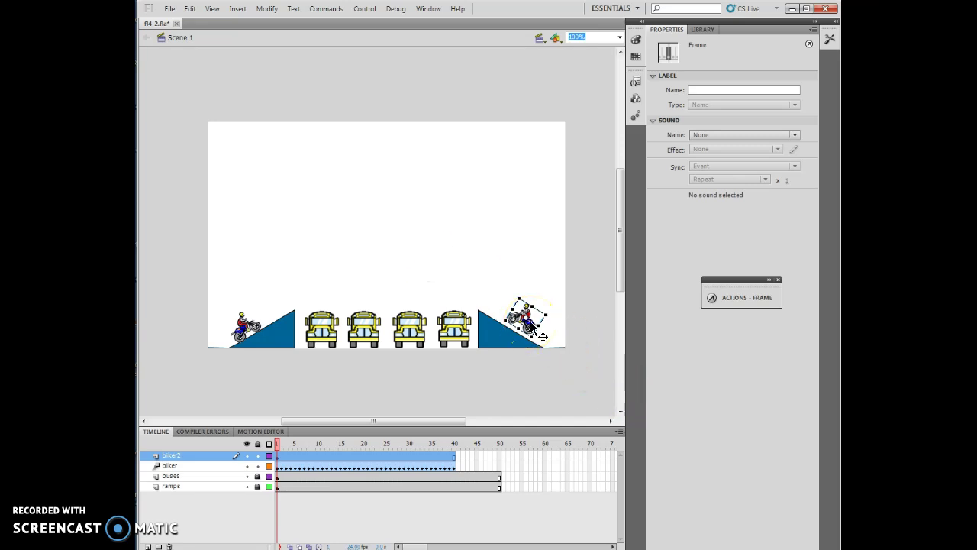
key("Return")
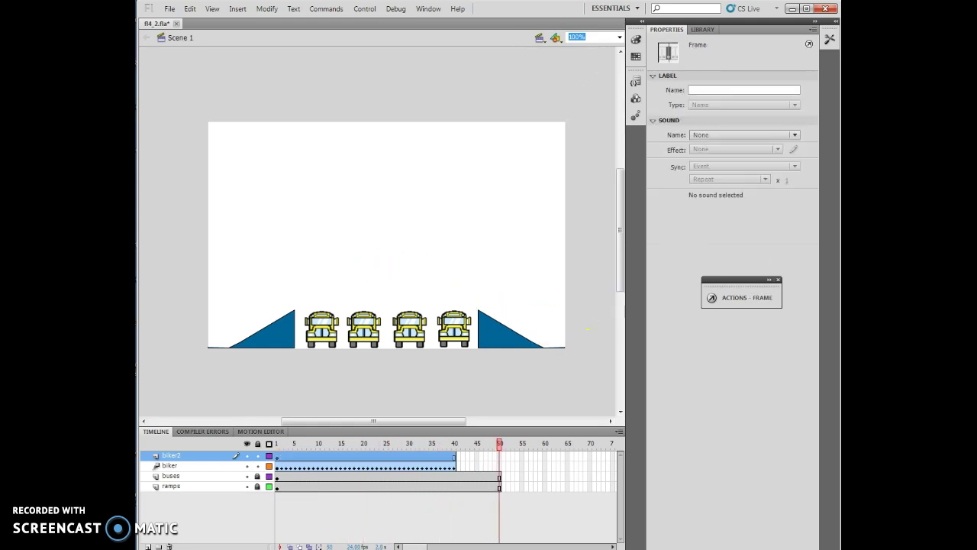
left_click(190, 9)
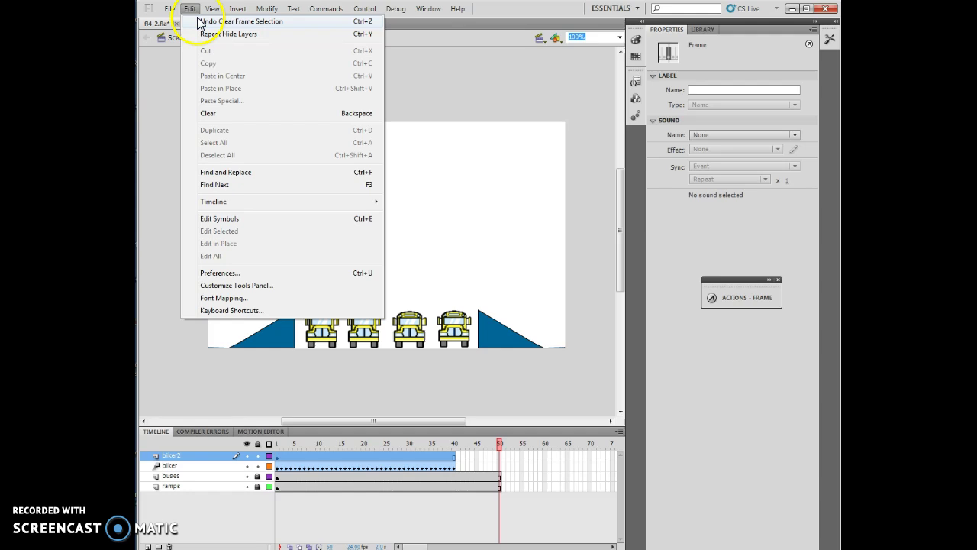
left_click(204, 23)
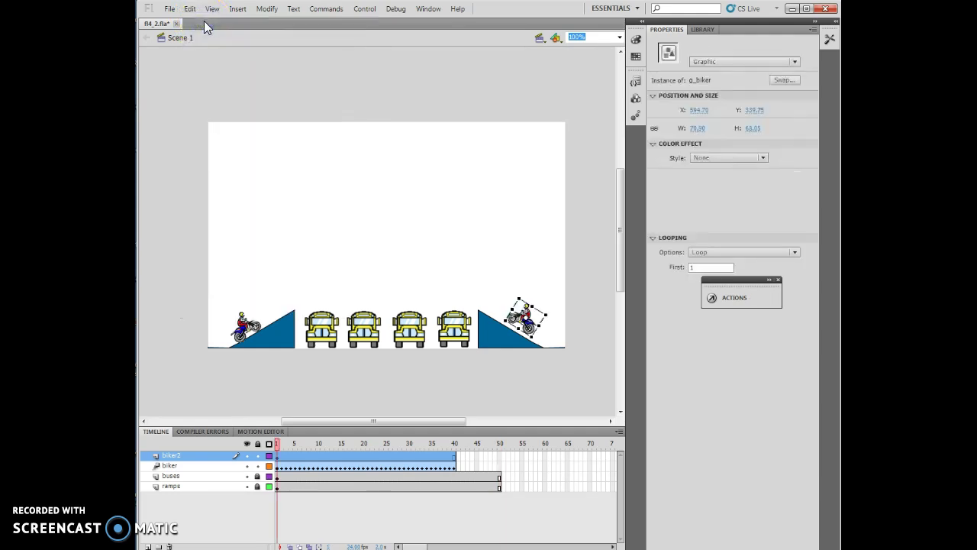
left_click(190, 9)
left_click(229, 21)
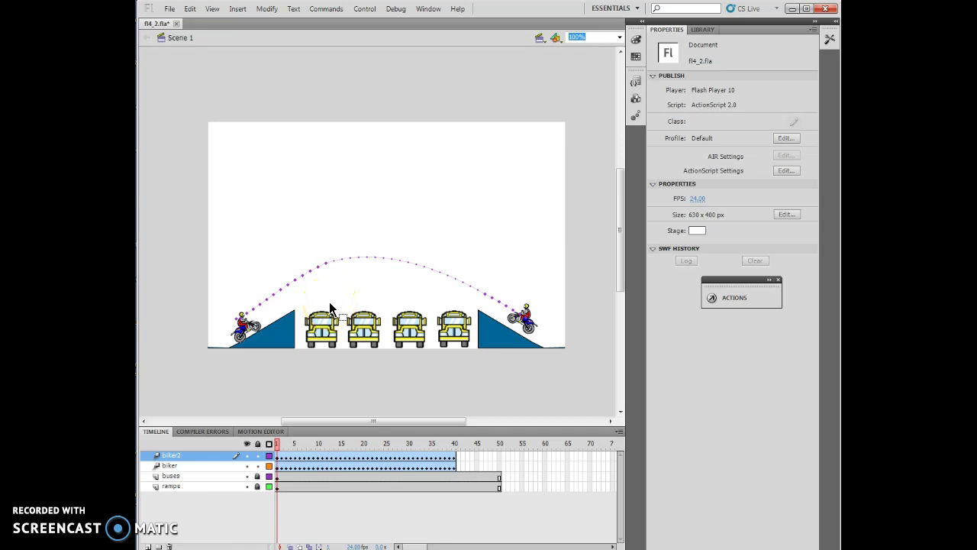
Delete the biker2 layer, removing the right-hand biker and its extra path.
left_click(351, 306)
left_click(214, 494)
left_click(505, 306)
left_click(529, 328)
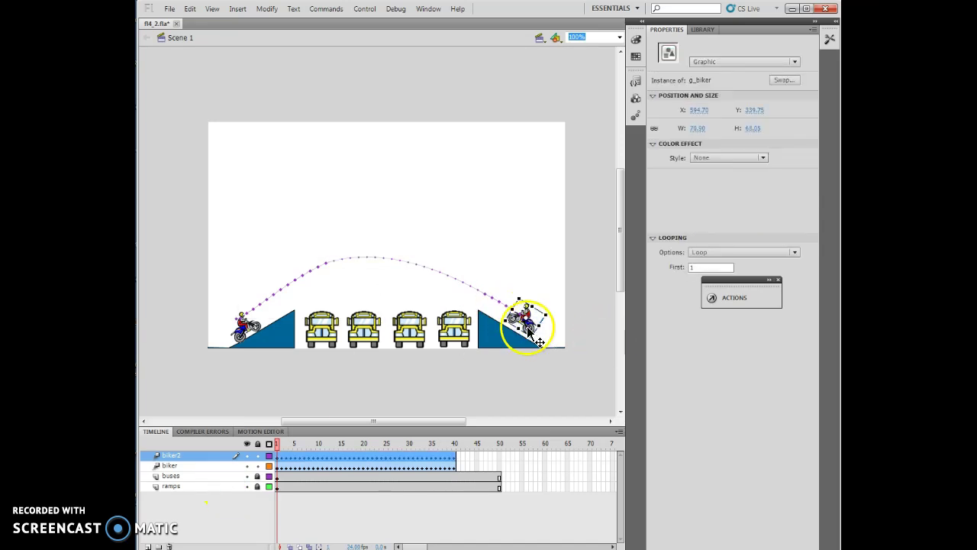
left_click(187, 466)
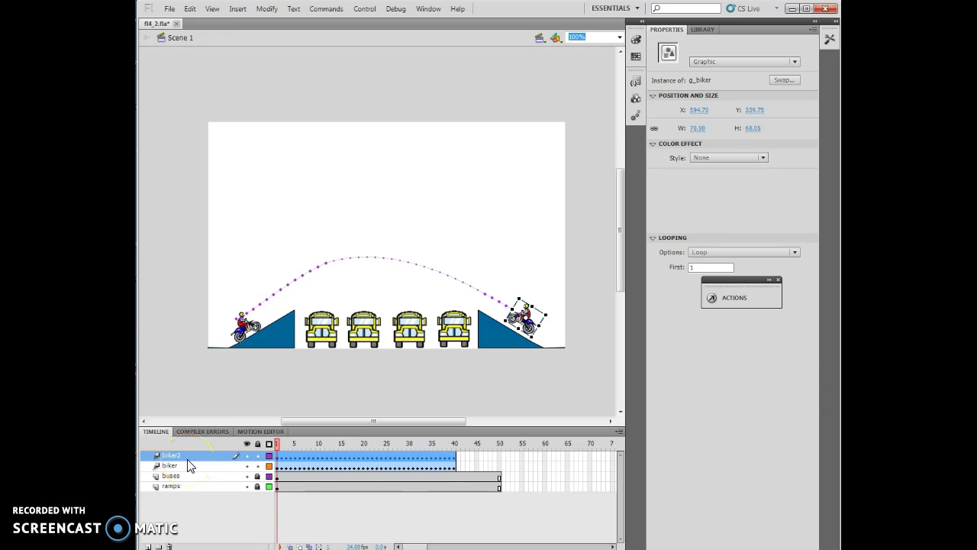
right_click(188, 456)
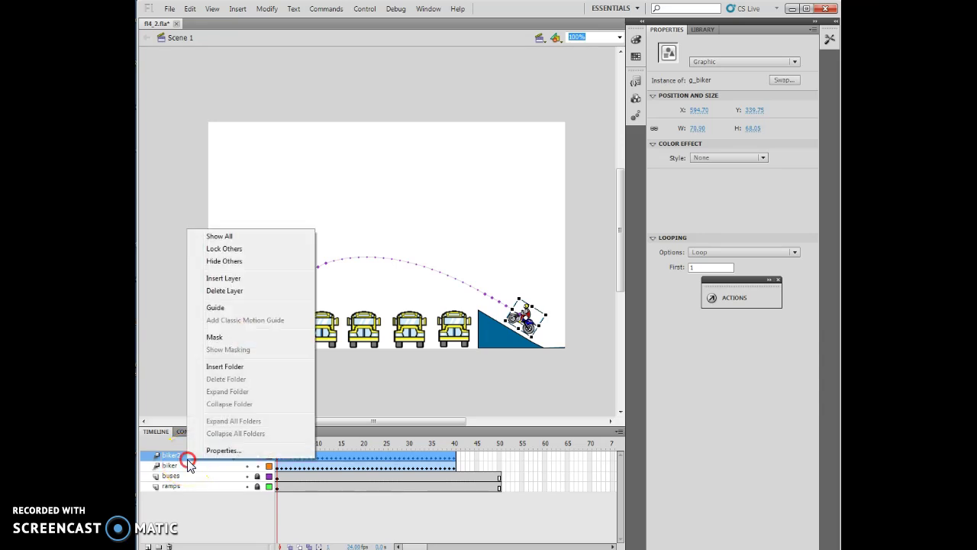
left_click(222, 291)
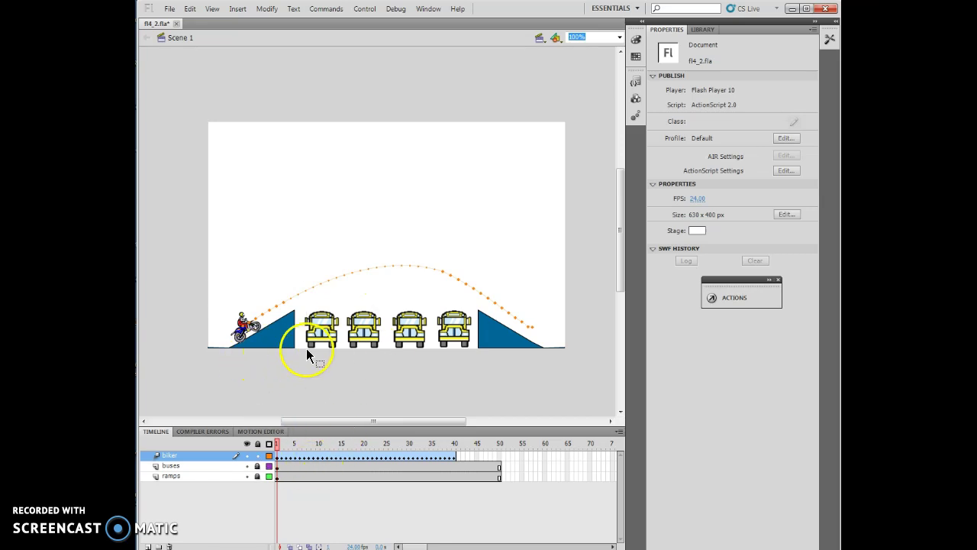
left_click(452, 444)
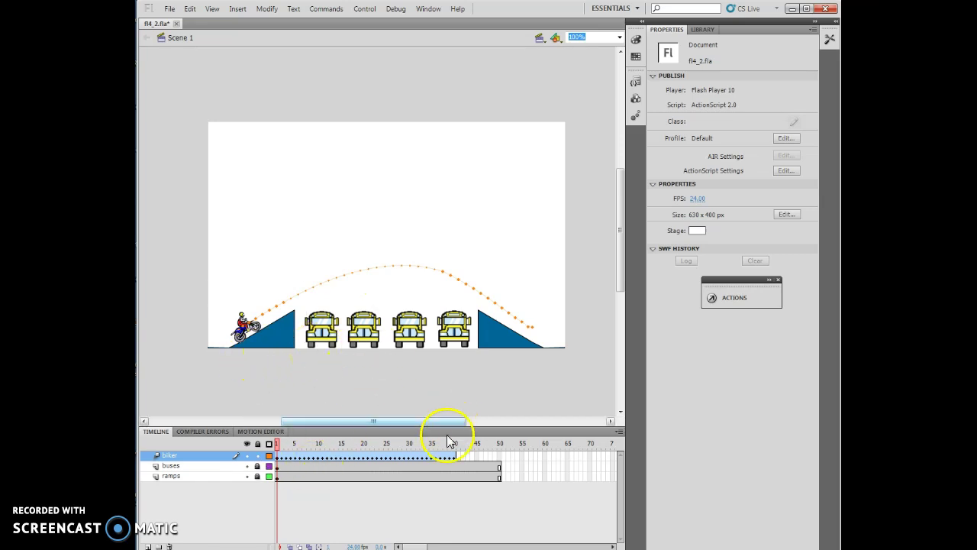
Extend the biker tween slightly to frame 40 and lock the biker layer.
left_click_drag(454, 450, 459, 452)
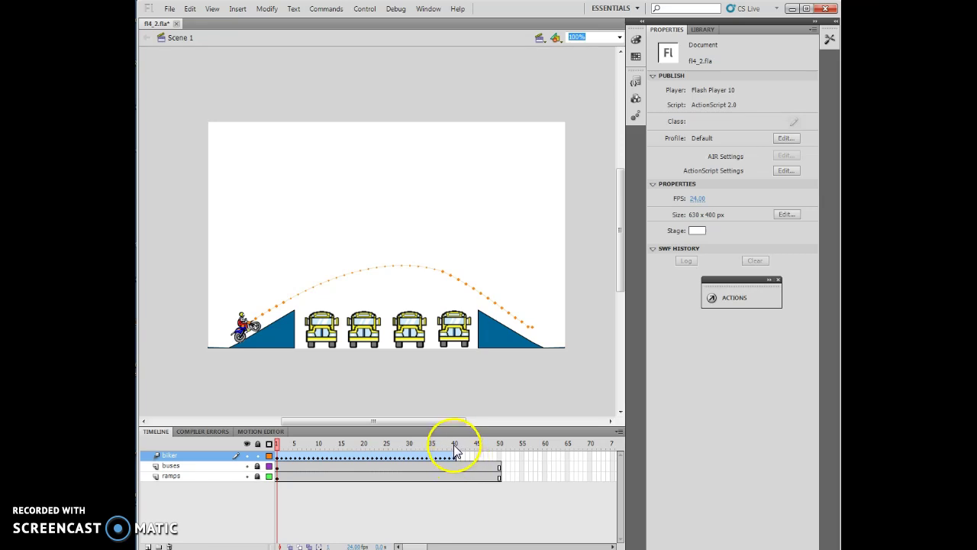
left_click(454, 444)
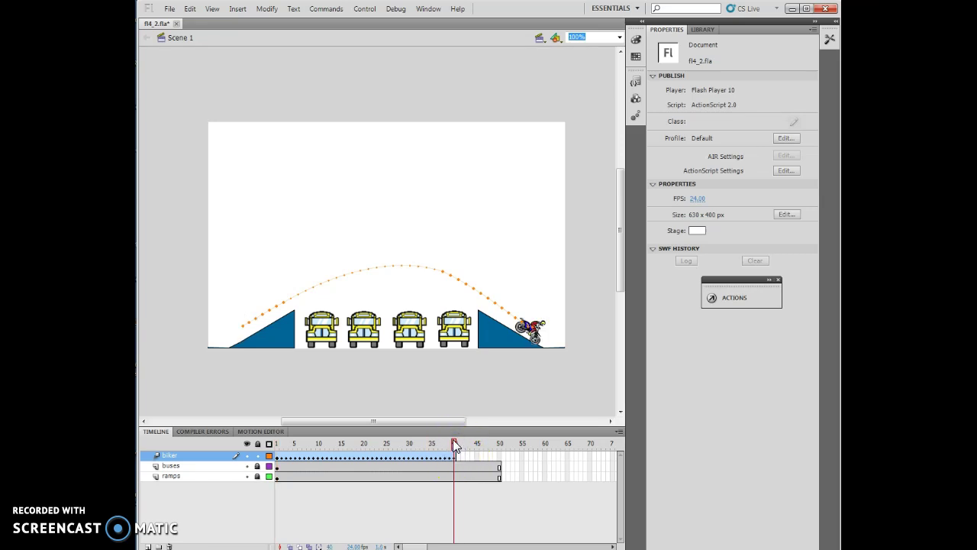
left_click(256, 458)
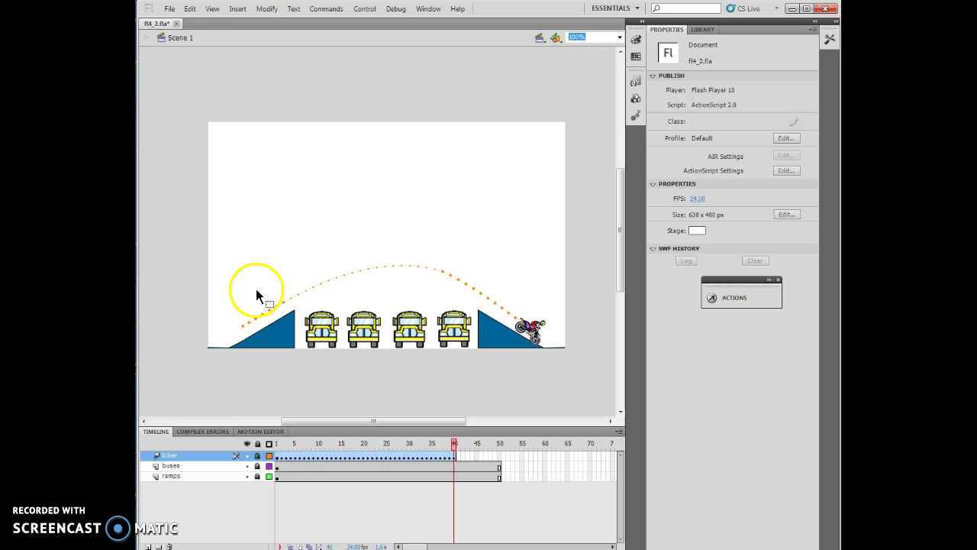
Insert a new layer above the biker layer and name it bikeOffStage.
left_click(238, 8)
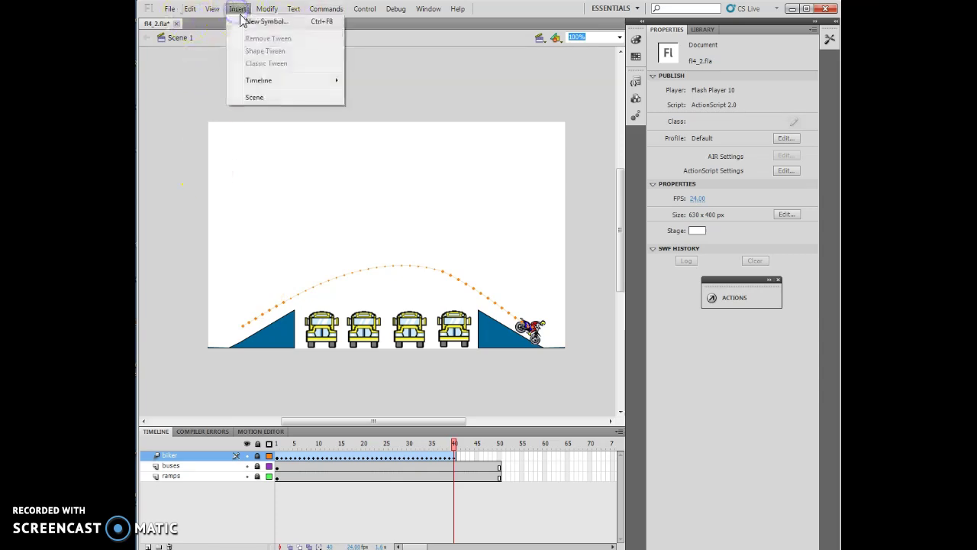
mouse_move(245, 87)
left_click(375, 82)
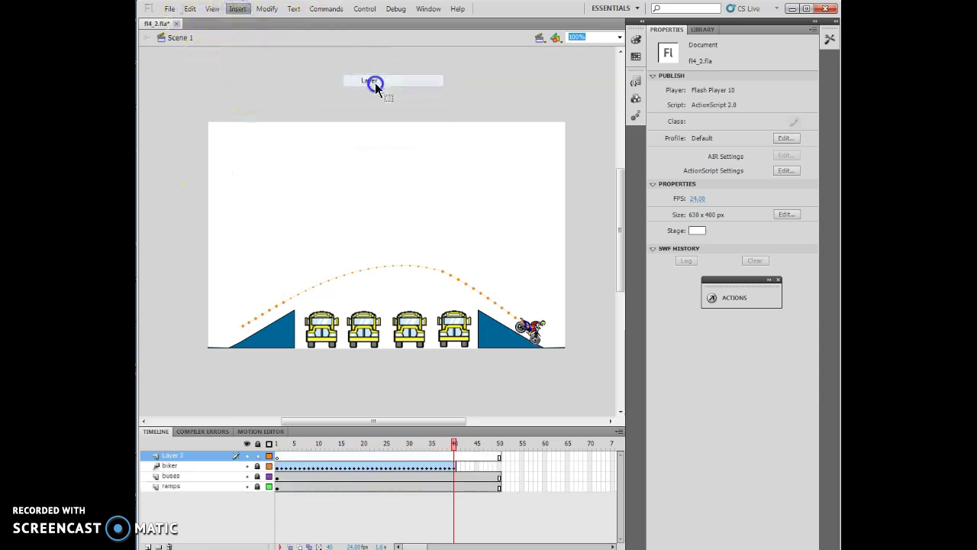
double_click(179, 455)
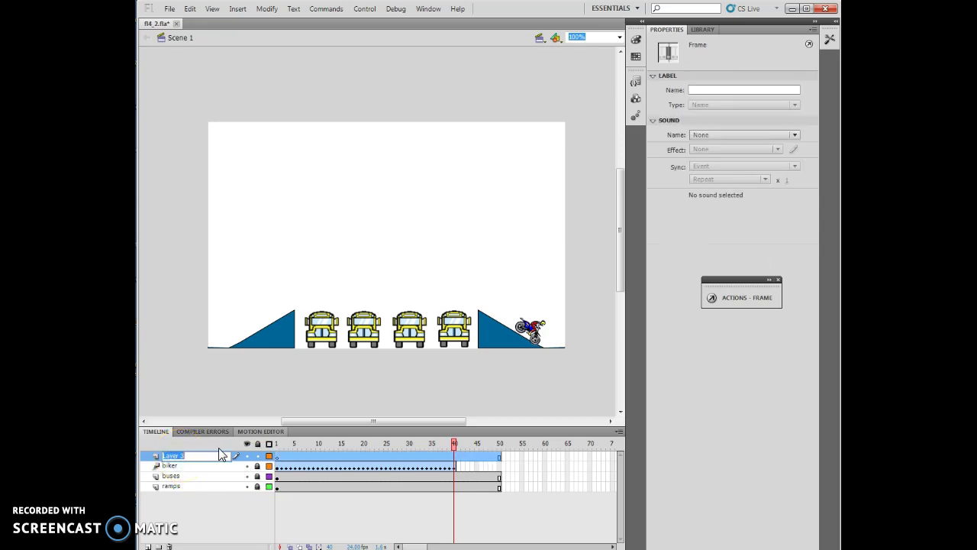
type("bikeO")
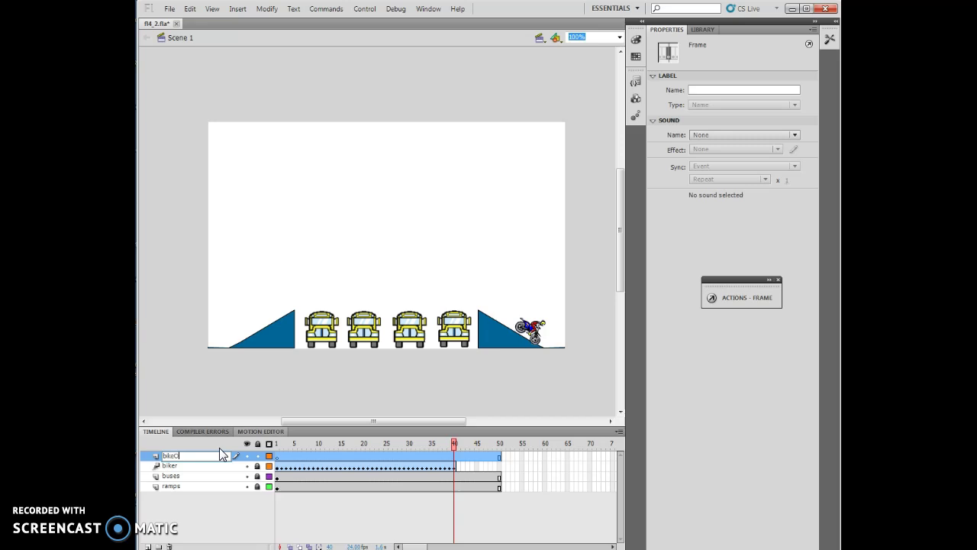
type("ffStage")
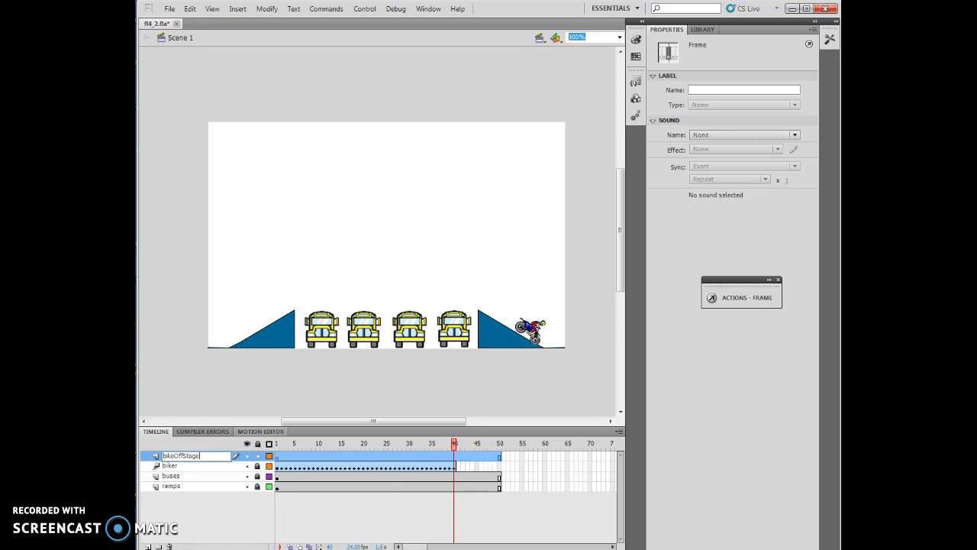
Insert a keyframe at frame 40 on the bikeOffStage layer, where the jump ends.
left_click(223, 425)
left_click_drag(461, 455, 385, 460)
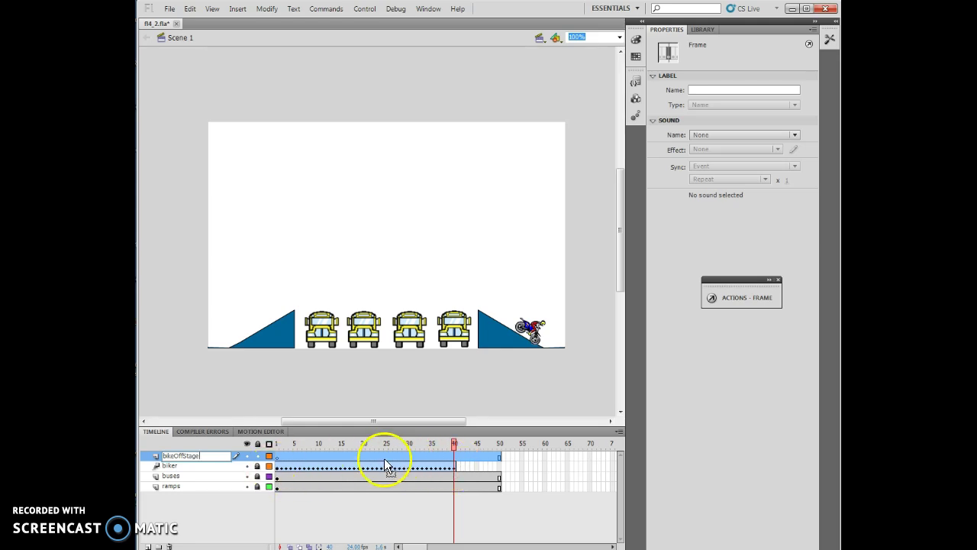
left_click(458, 461)
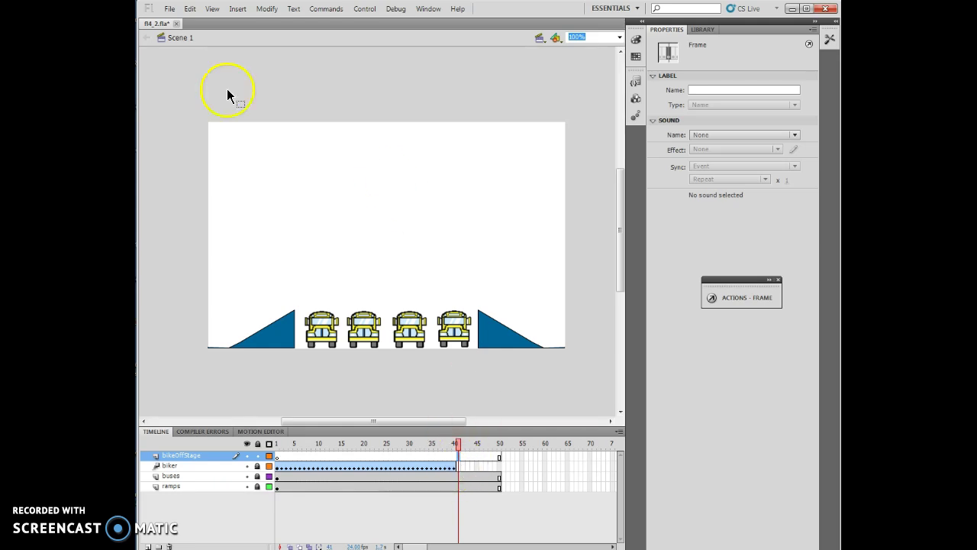
left_click(237, 9)
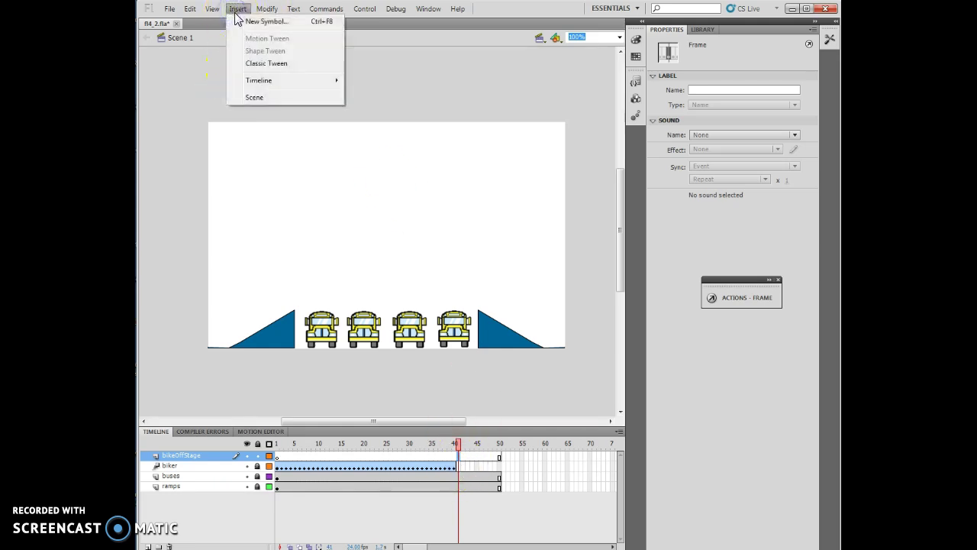
left_click(455, 445)
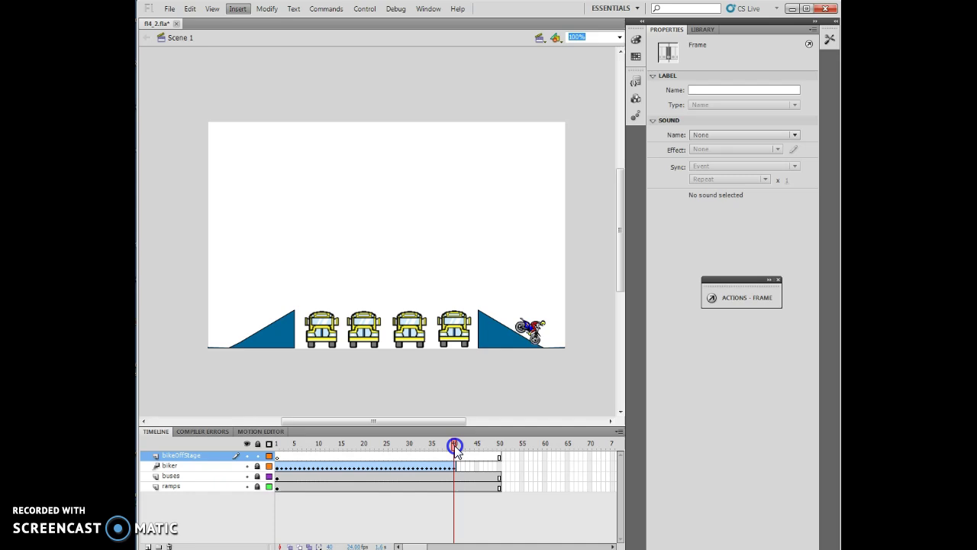
left_click(242, 10)
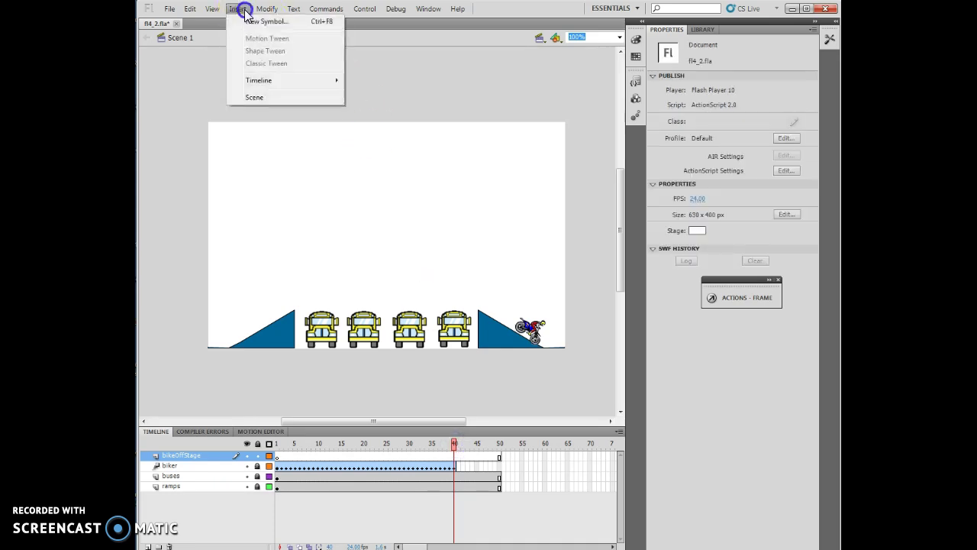
left_click(244, 14)
left_click(246, 15)
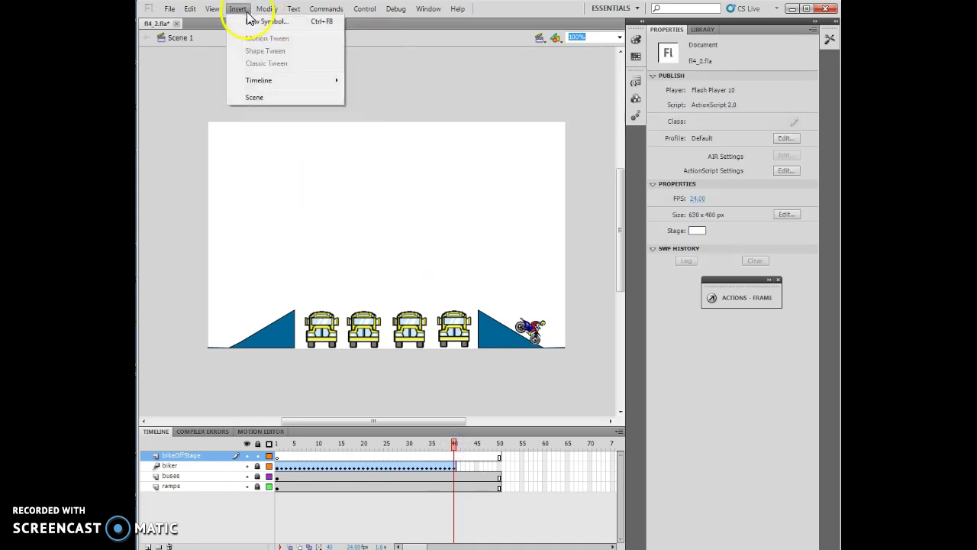
mouse_move(252, 81)
left_click(369, 125)
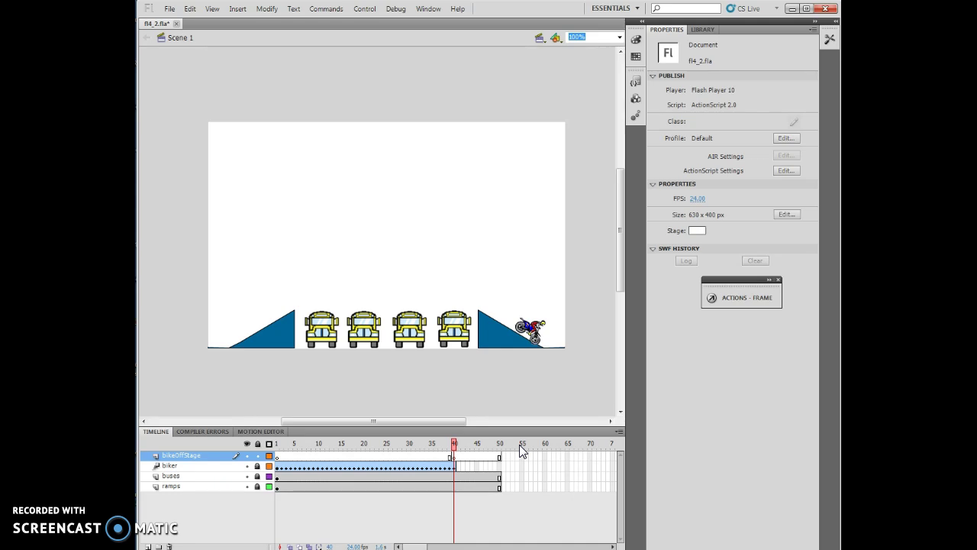
At frame 41, place a g_biker instance from the Library at the right ramp's foot.
left_click(457, 445)
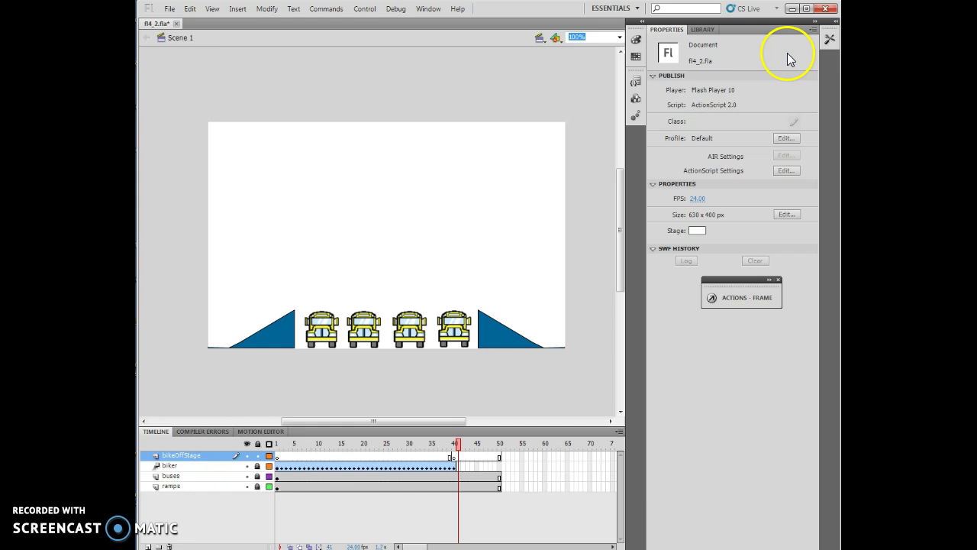
left_click(702, 29)
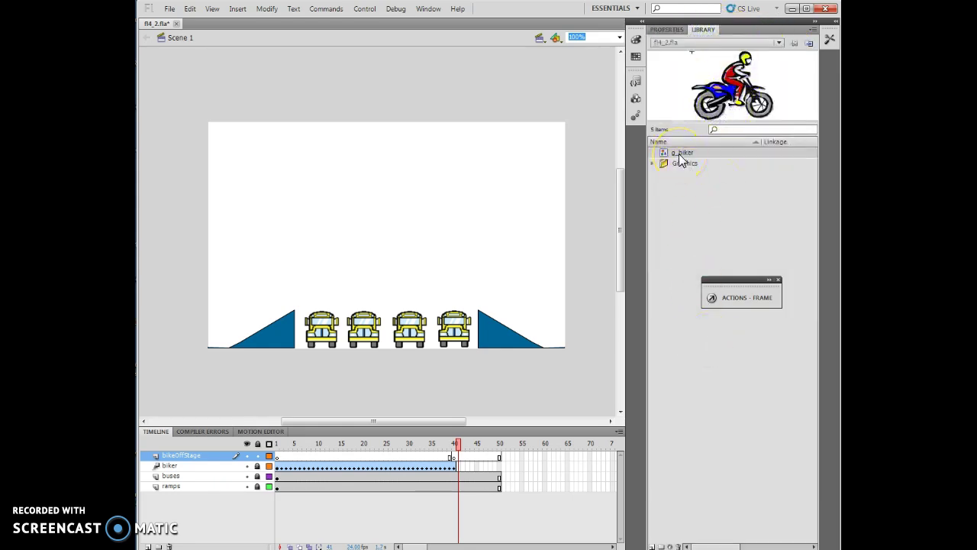
left_click_drag(680, 158, 555, 338)
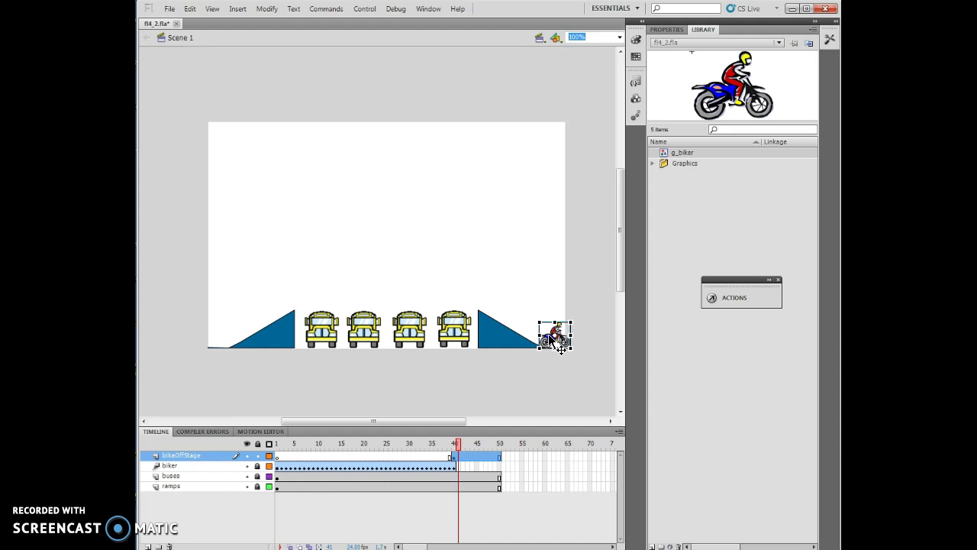
left_click(536, 345)
Motion-tween the biker so he moves right past the stage edge by frame 50.
left_click(461, 455)
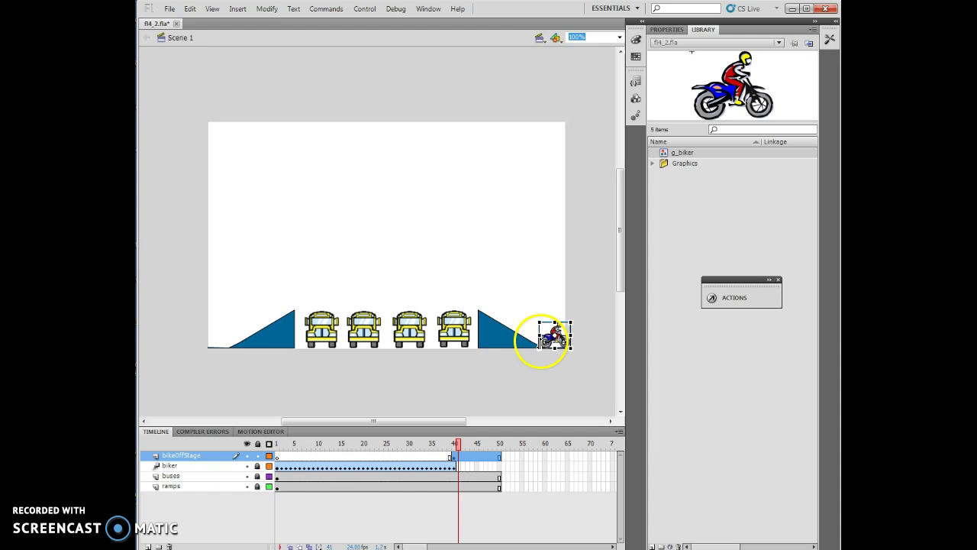
left_click(237, 8)
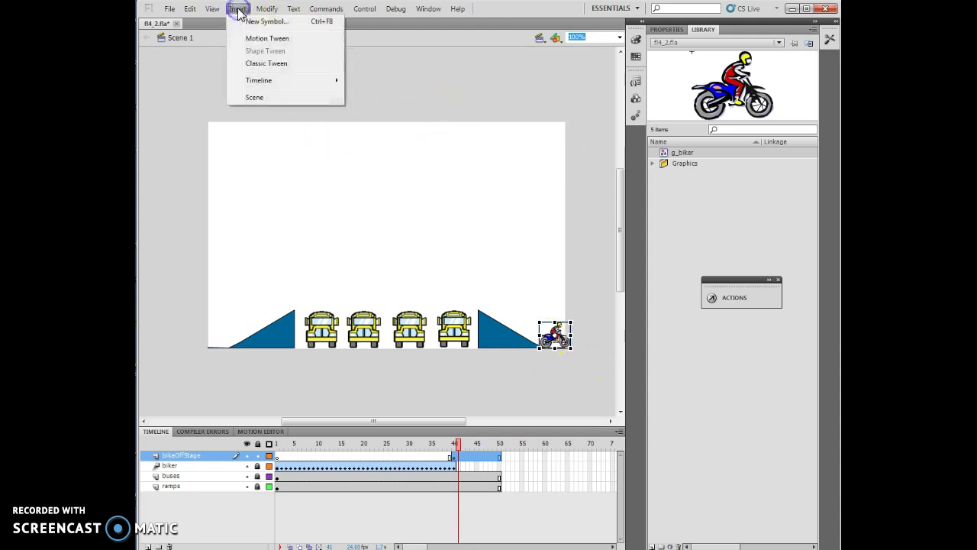
left_click(253, 38)
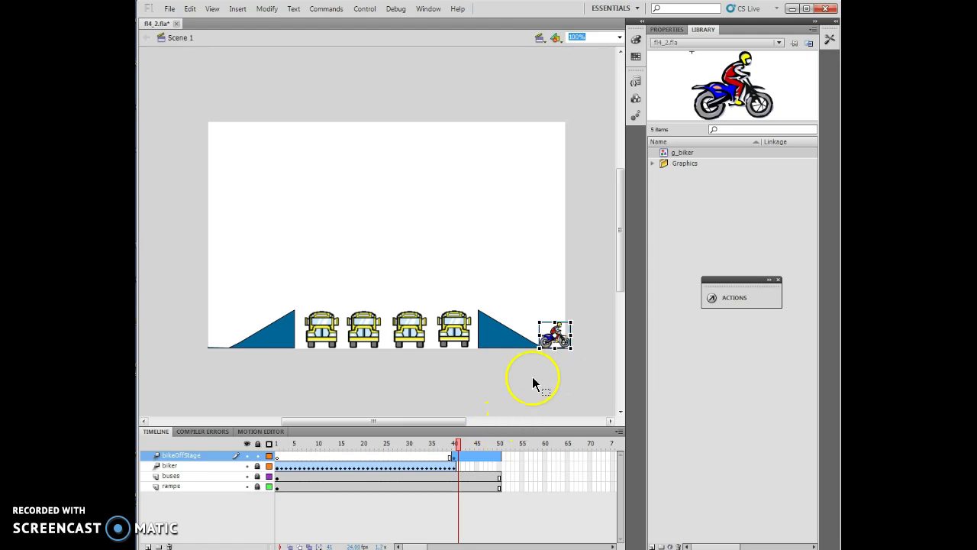
left_click_drag(458, 454, 477, 451)
left_click_drag(556, 330, 602, 349)
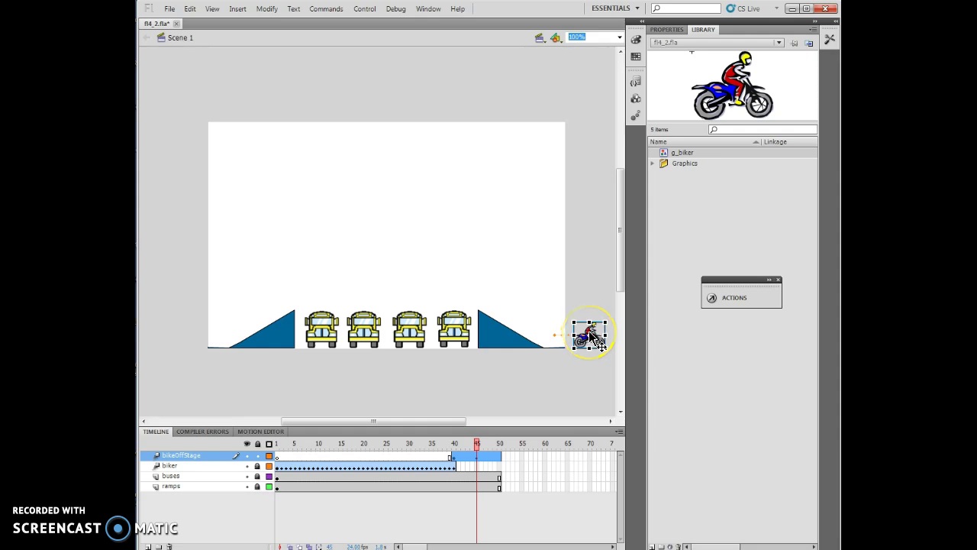
key("Return")
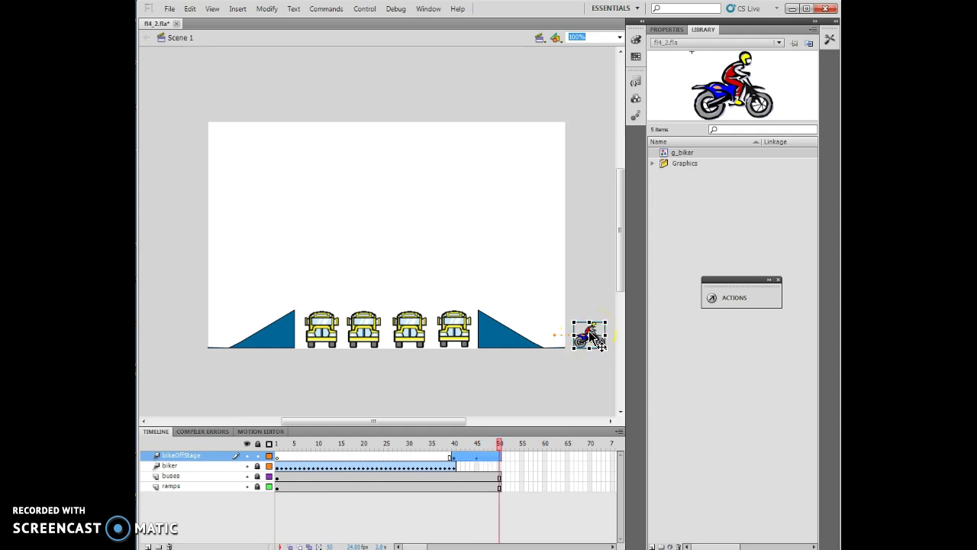
Rewind to frame 1 and play the animation.
left_click(499, 445)
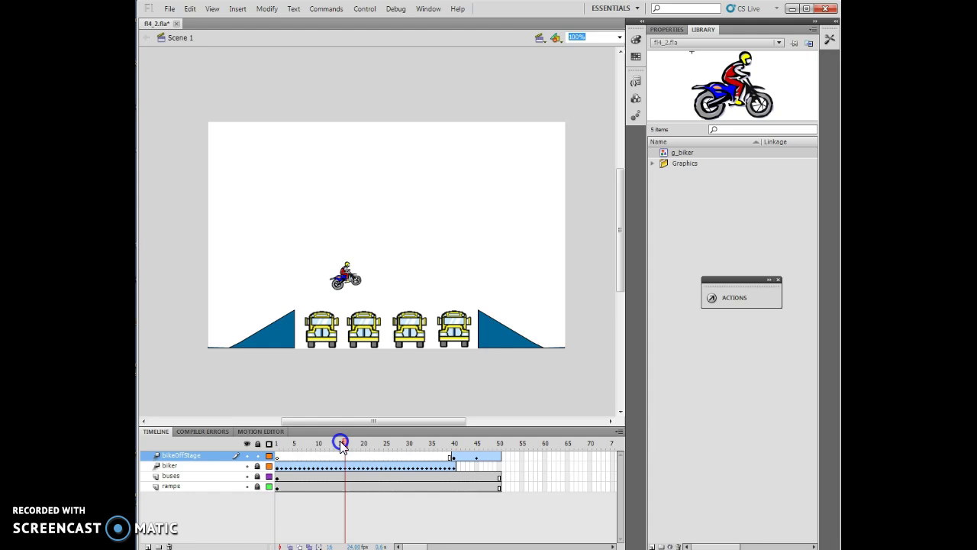
left_click_drag(340, 441, 267, 448)
key("Return")
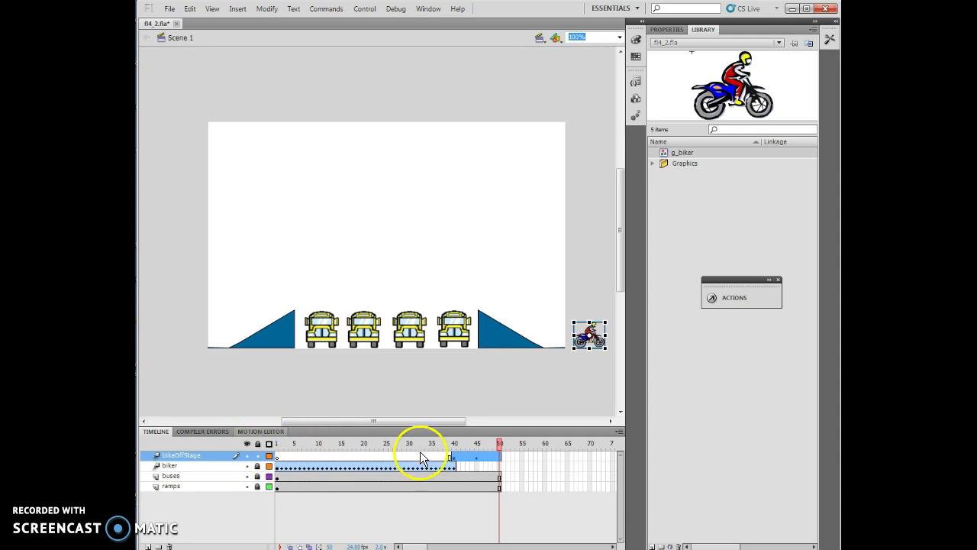
Start the drive-off tween slightly later, then replay the whole animation from frame 1.
left_click_drag(453, 455, 458, 455)
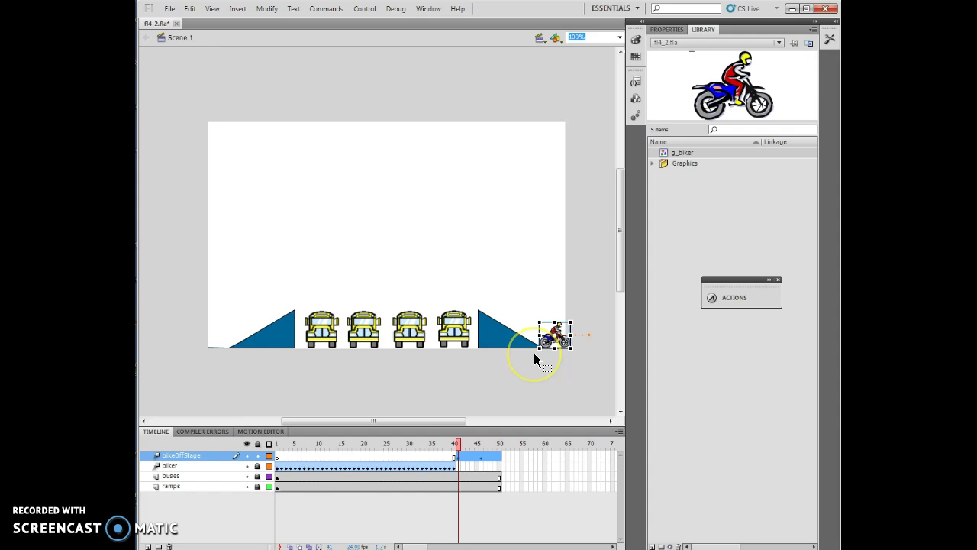
key("Return")
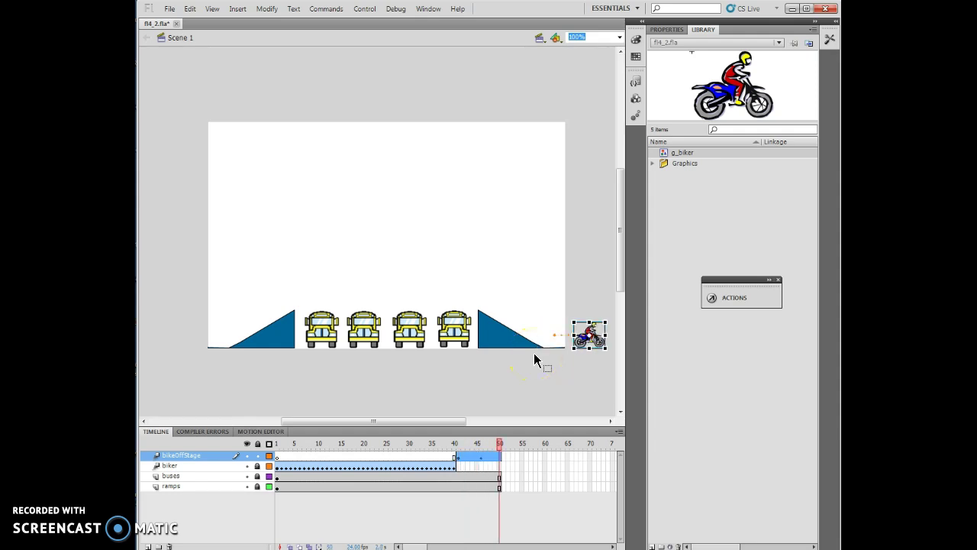
left_click_drag(500, 445, 248, 449)
key("Return")
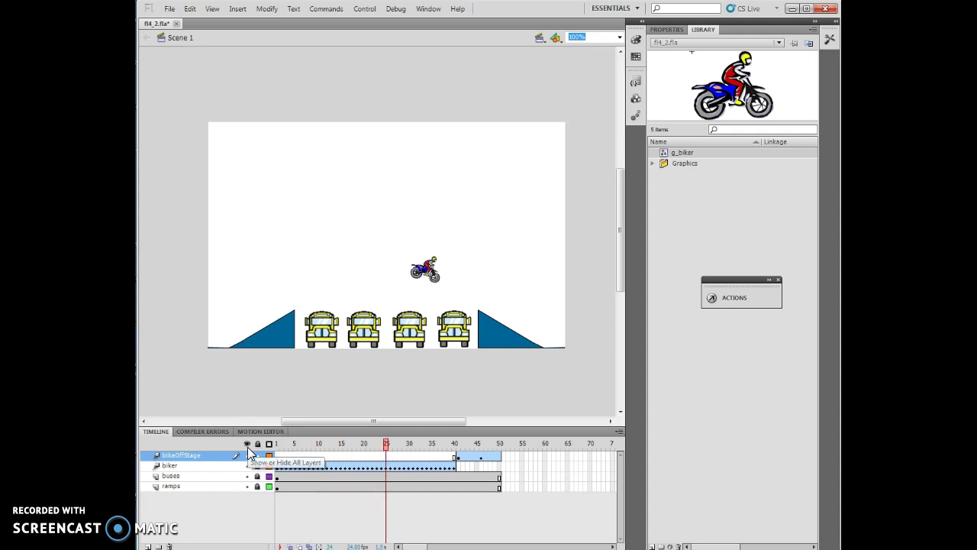